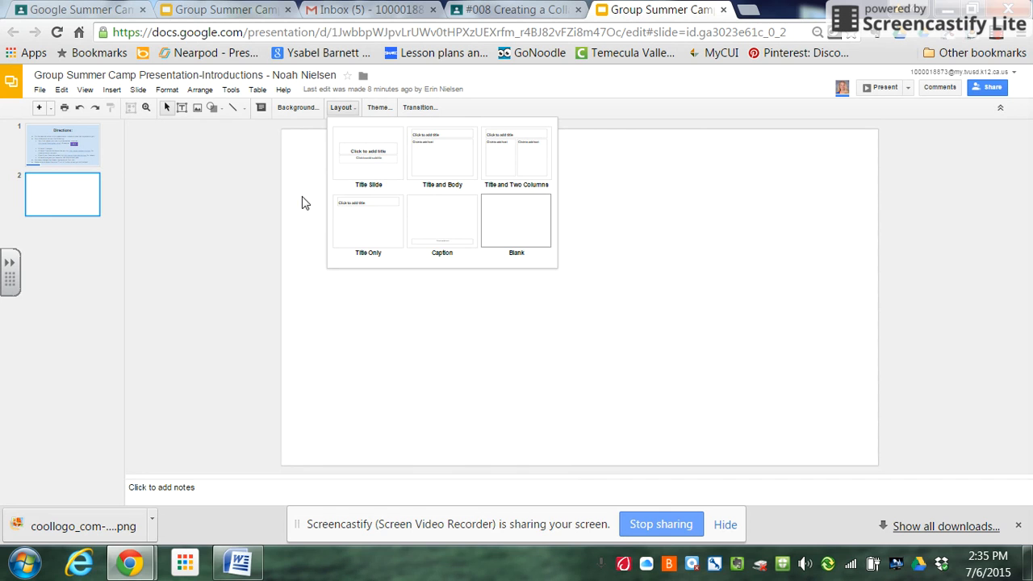
Browse the available presentation themes from top to end without applying one
{"action": "left_click", "coordinate": [303, 201]}
{"action": "left_click", "coordinate": [383, 109]}
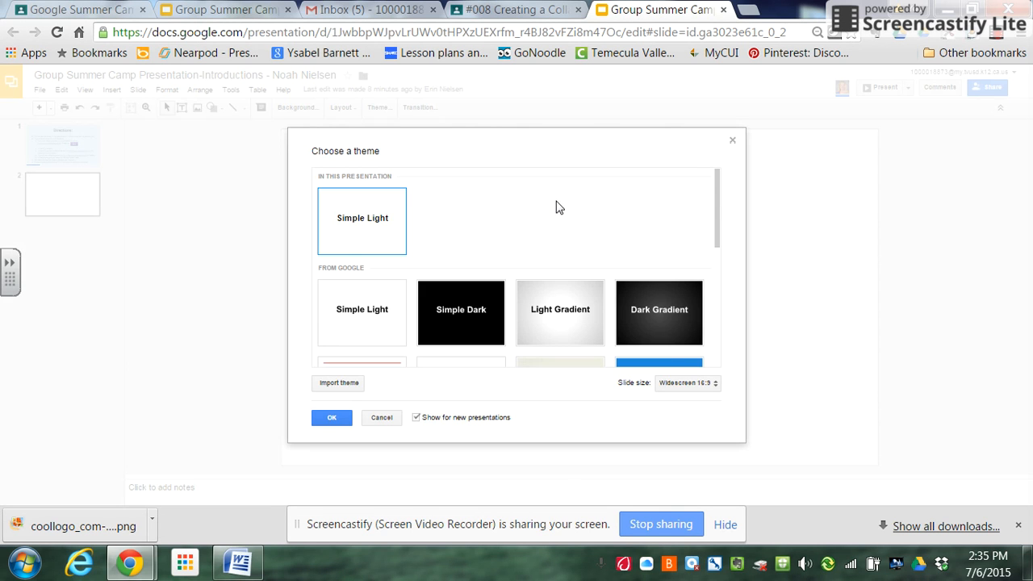
{"action": "left_click_drag", "start_coordinate": [719, 202], "coordinate": [719, 335]}
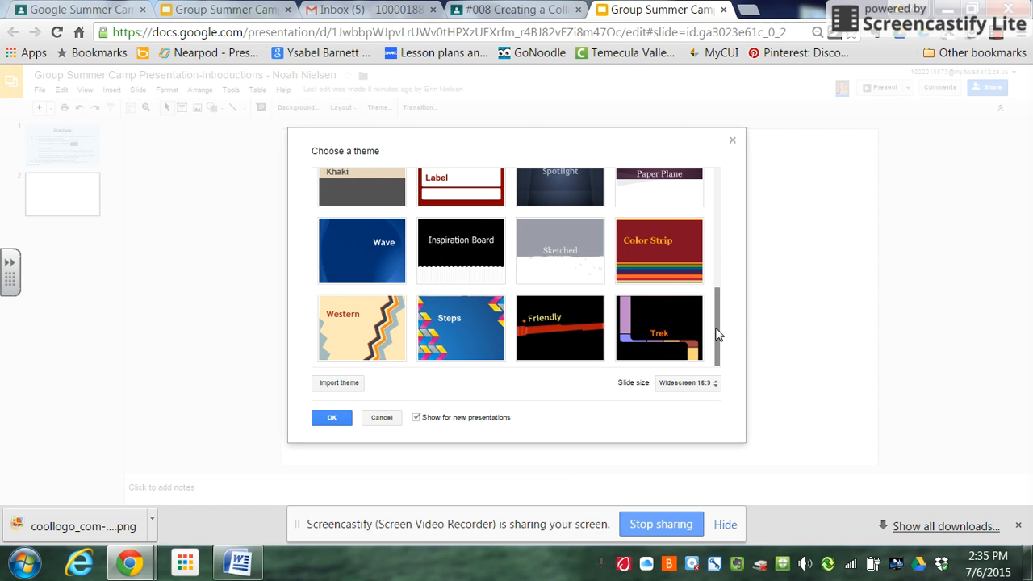
{"action": "left_click_drag", "start_coordinate": [716, 328], "coordinate": [715, 328]}
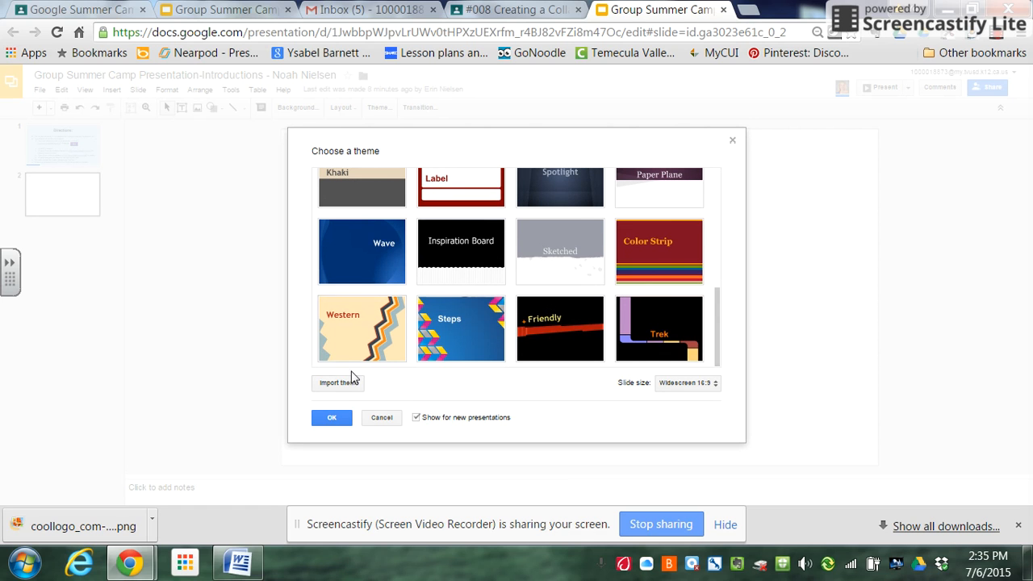
{"action": "left_click", "coordinate": [382, 418]}
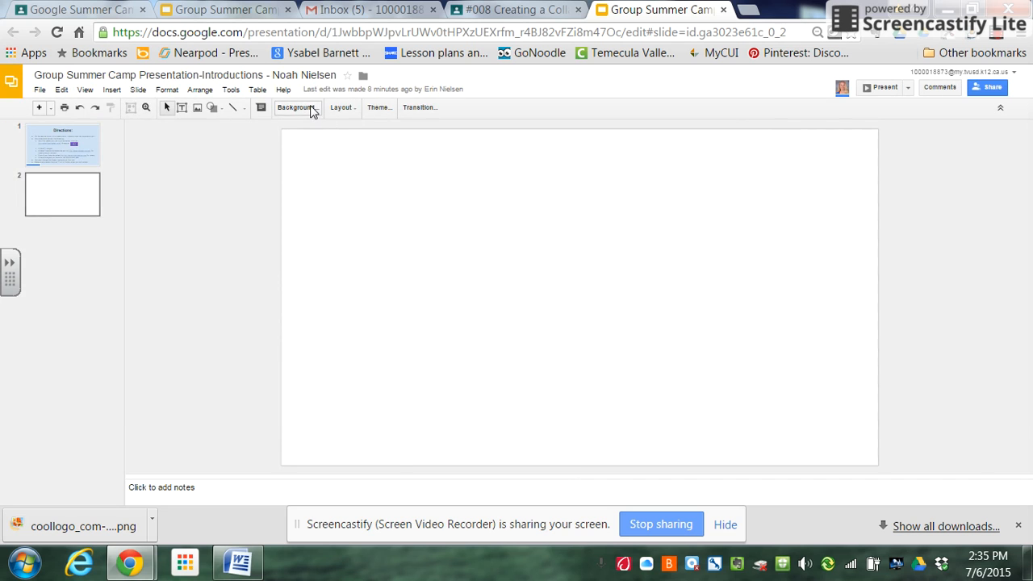
Search Google images for "clouds" to use as the second slide's background image
{"action": "left_click", "coordinate": [312, 109]}
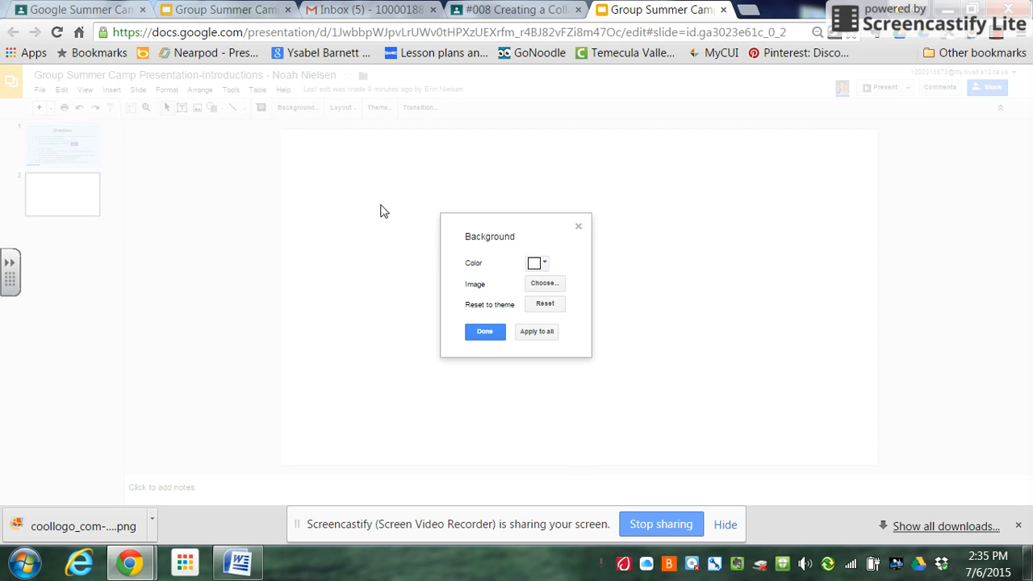
{"action": "left_click", "coordinate": [547, 265]}
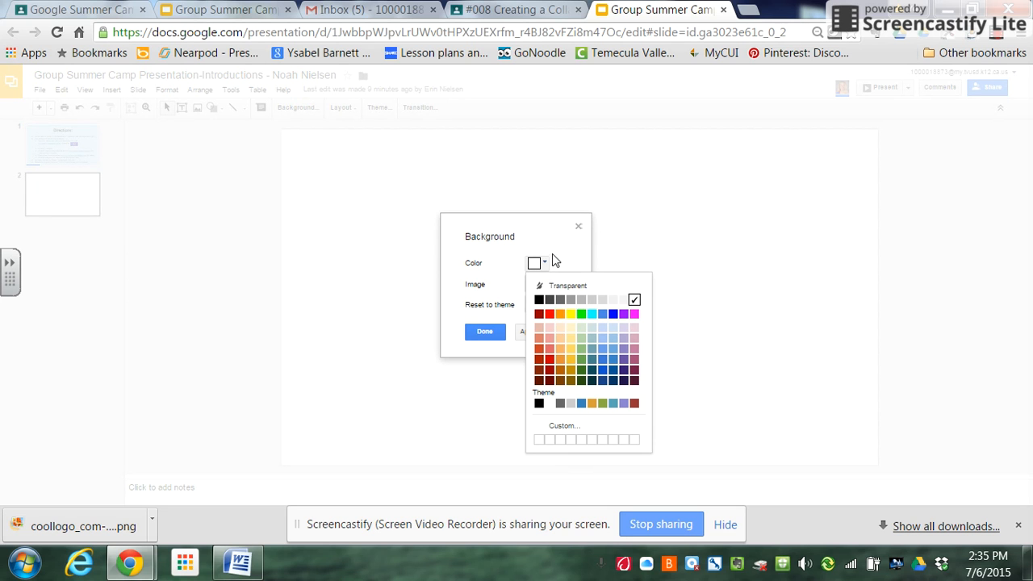
{"action": "left_click", "coordinate": [559, 261]}
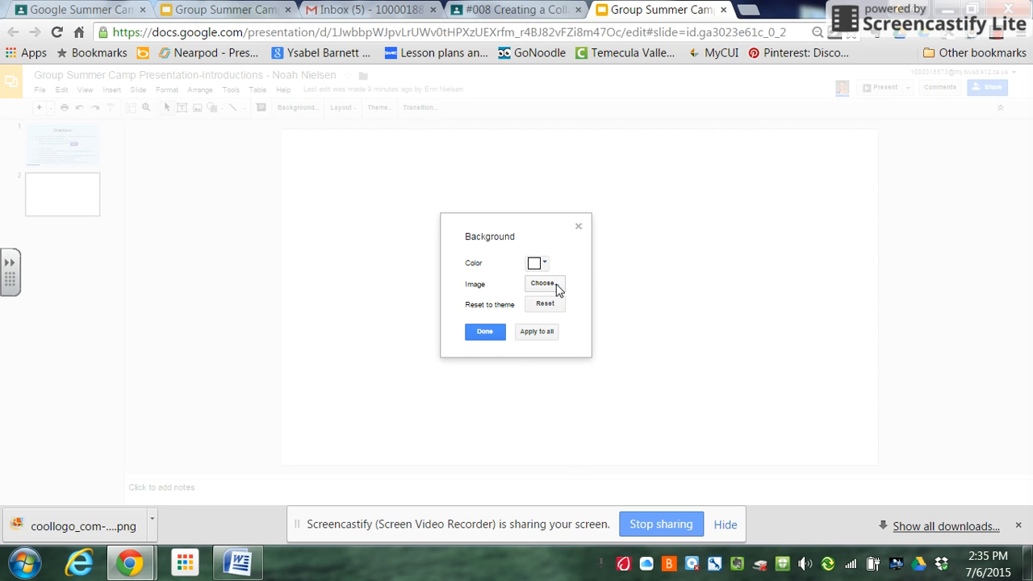
{"action": "left_click", "coordinate": [557, 286]}
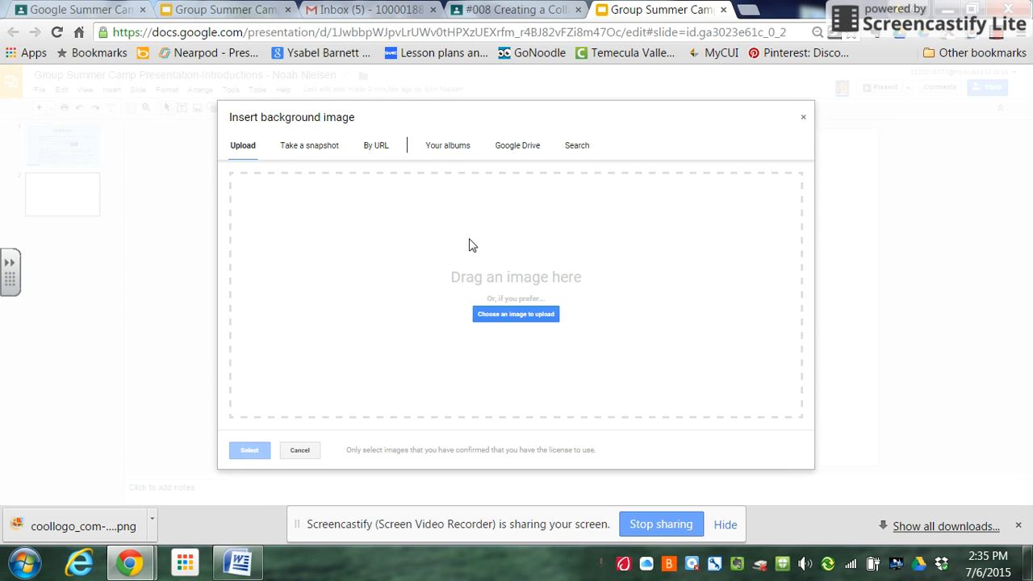
{"action": "left_click", "coordinate": [580, 144]}
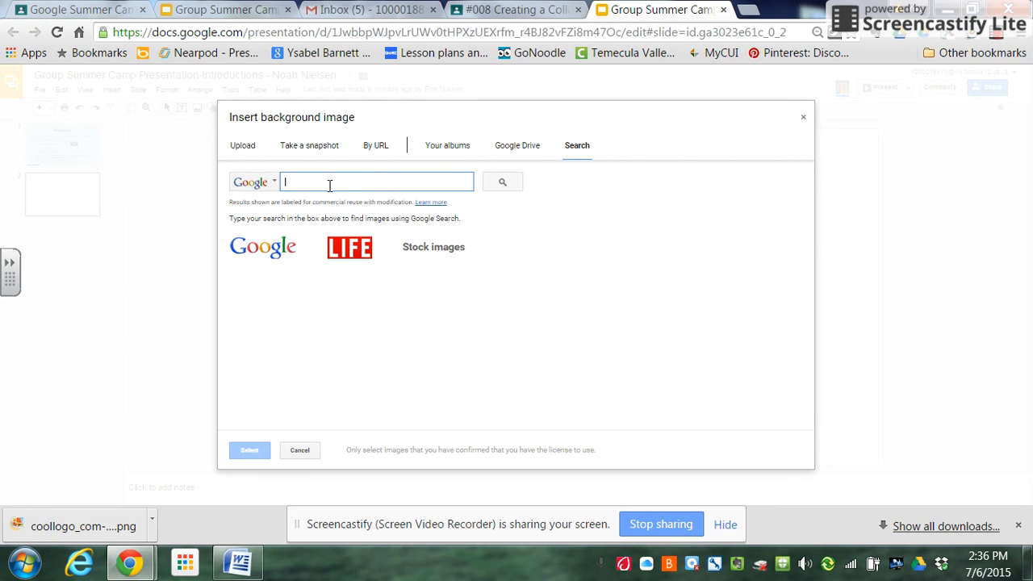
{"action": "type", "text": "c"}
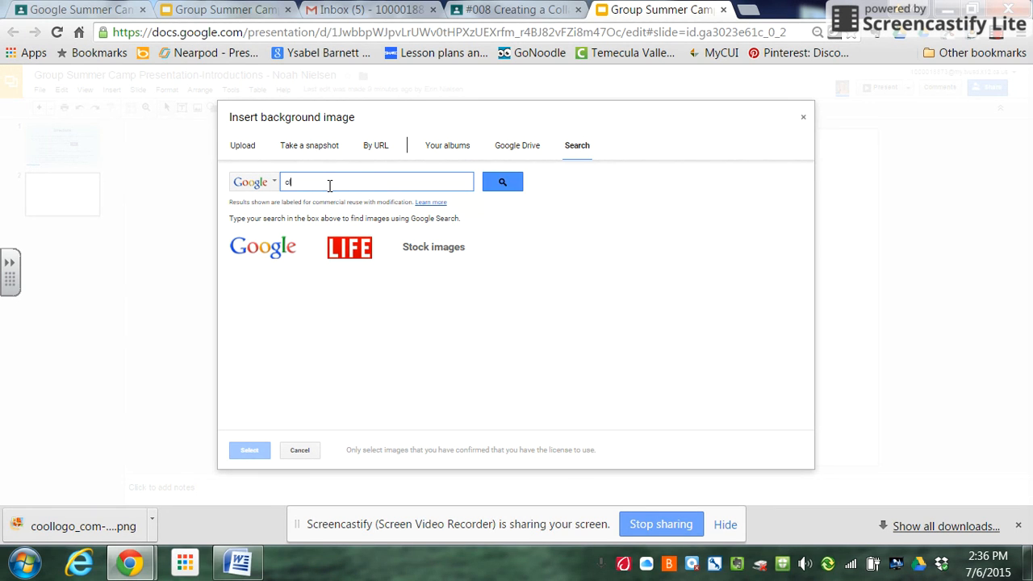
{"action": "type", "text": "louds"}
{"action": "key", "text": "Return"}
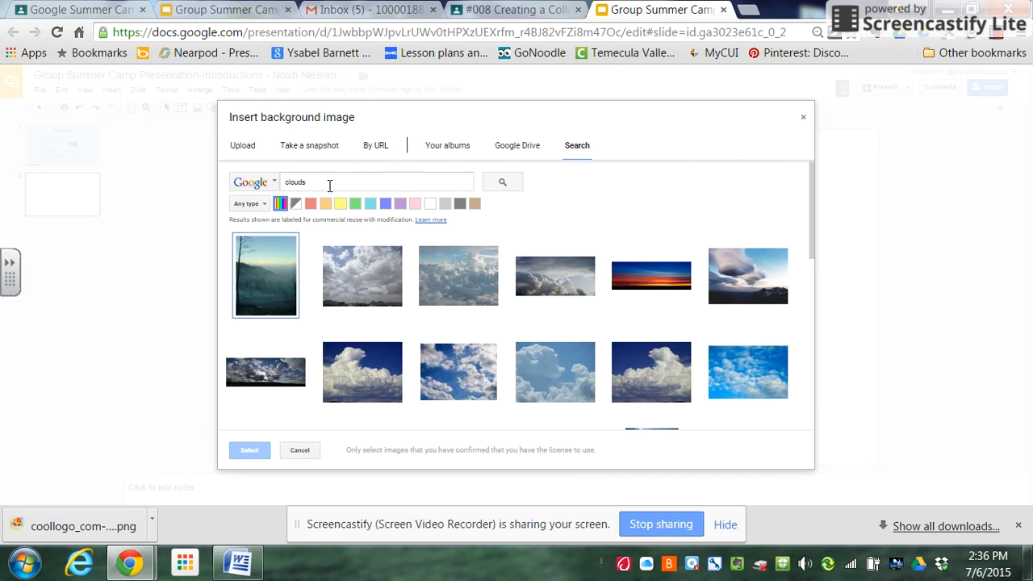
Apply the bright blue sky photo with scattered white clouds as the second slide's background
{"action": "left_click", "coordinate": [751, 371]}
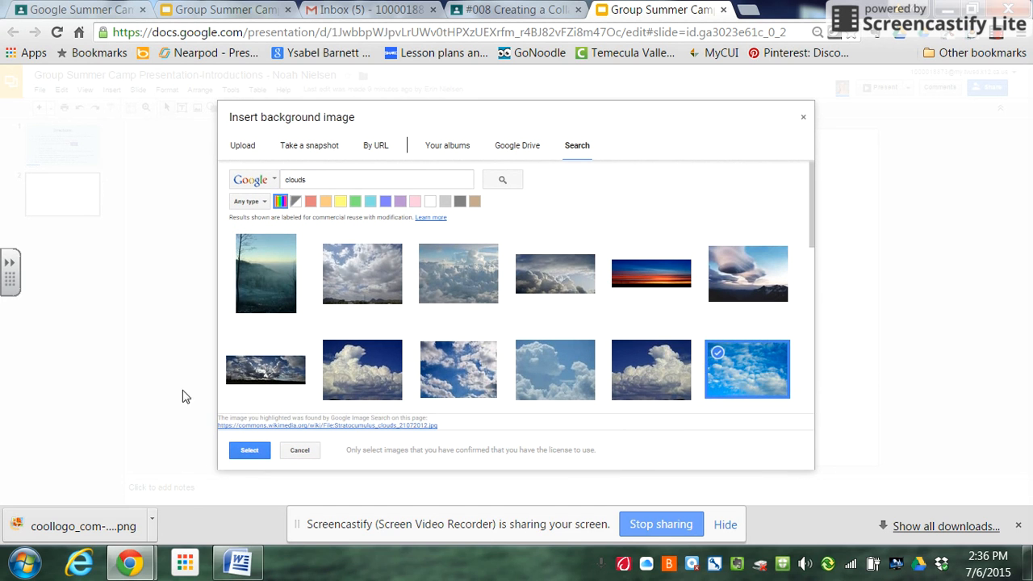
{"action": "left_click", "coordinate": [250, 450]}
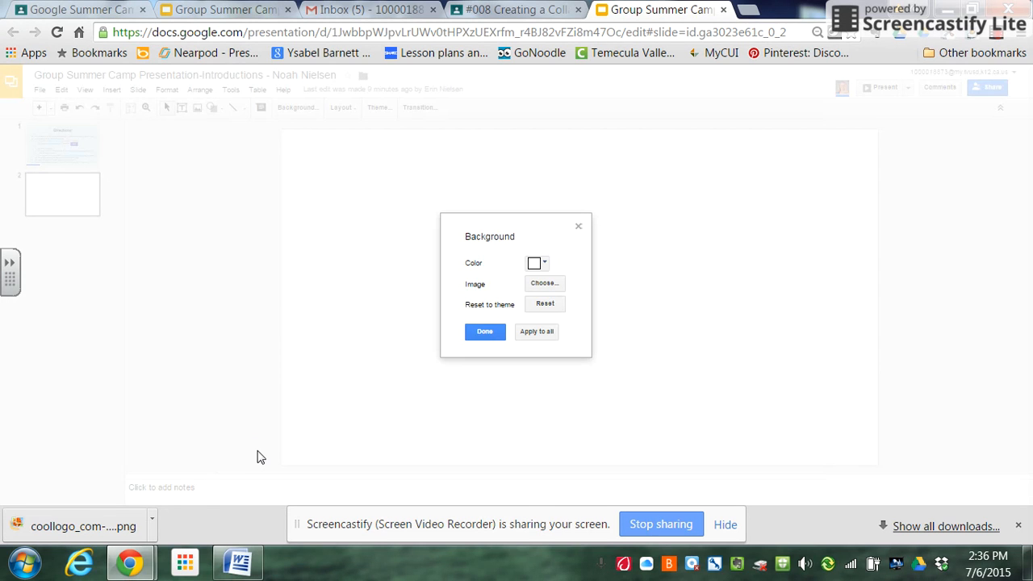
{"action": "left_click", "coordinate": [487, 334]}
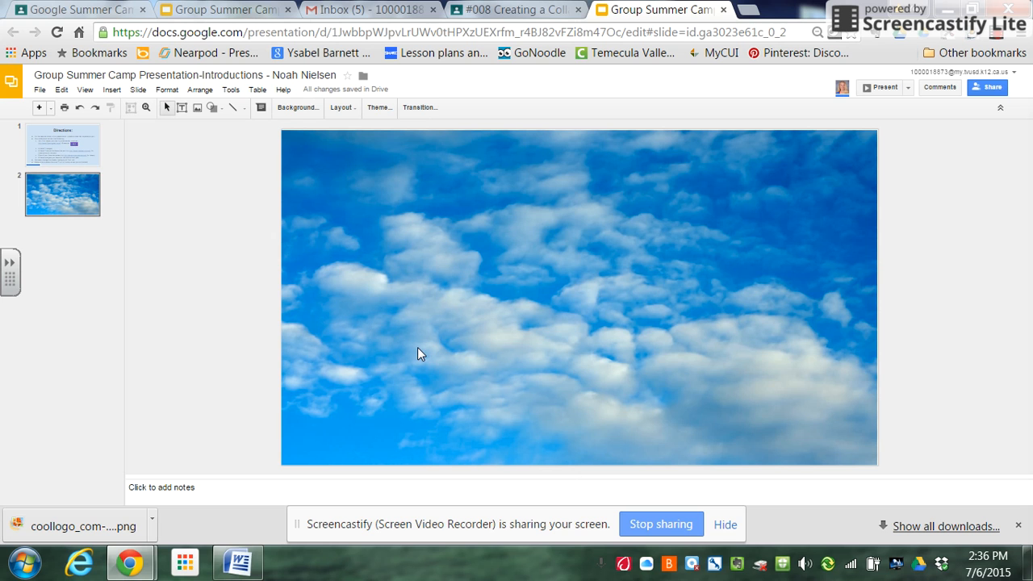
Review the Directions slide for the required slide contents, and return to the second slide
{"action": "left_click", "coordinate": [29, 140]}
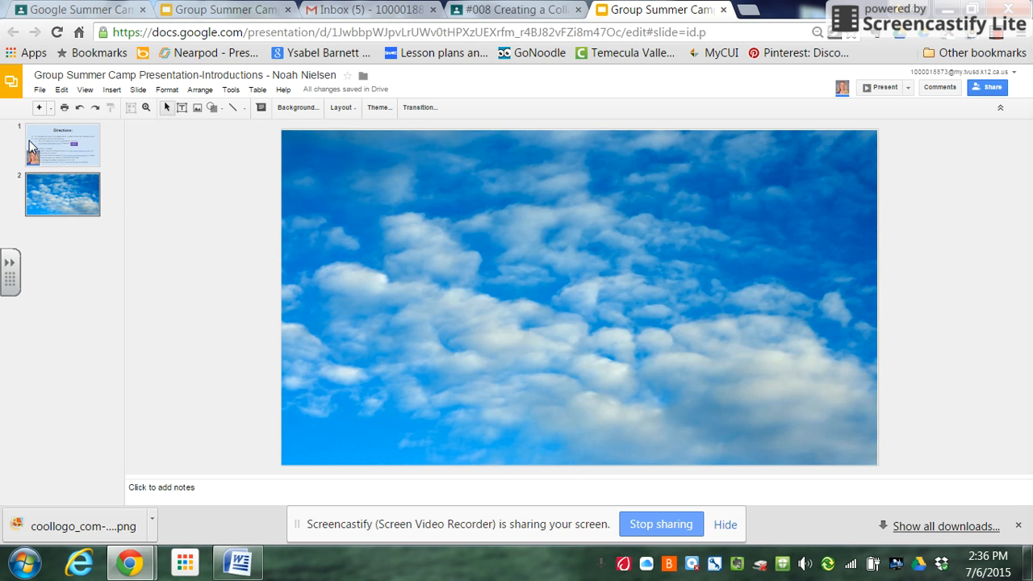
{"action": "left_click", "coordinate": [59, 193]}
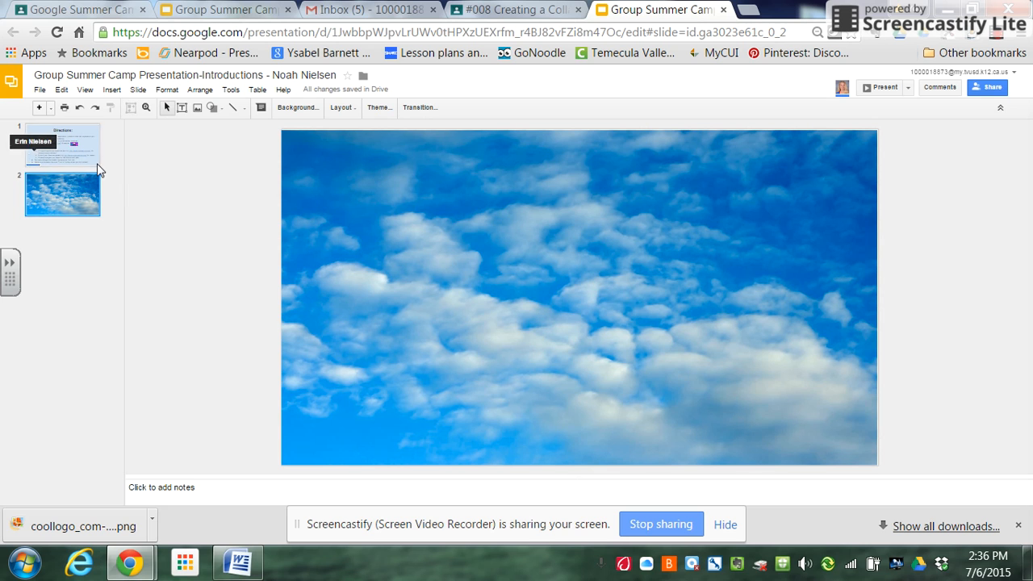
{"action": "left_click", "coordinate": [35, 133]}
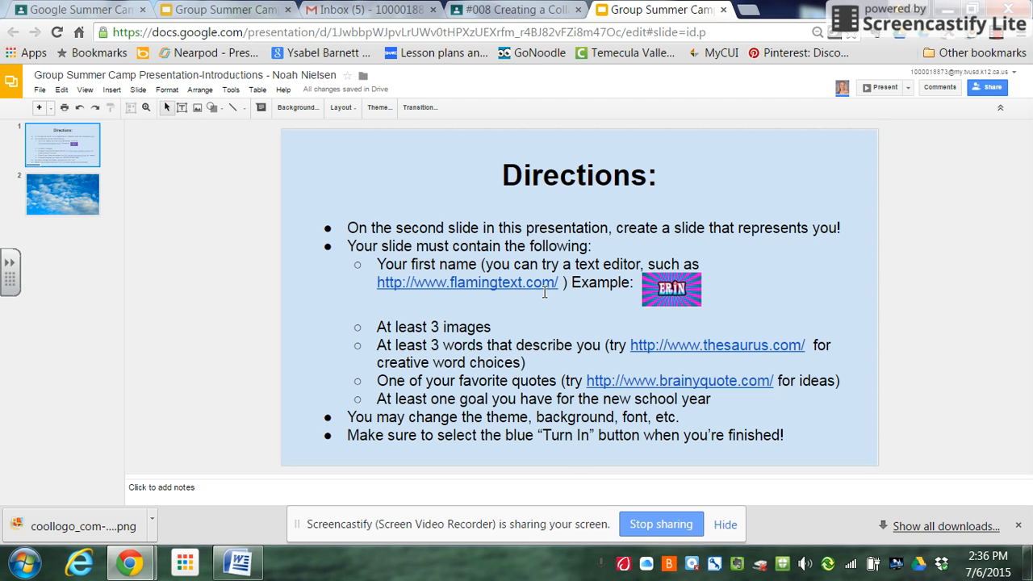
{"action": "left_click", "coordinate": [63, 196]}
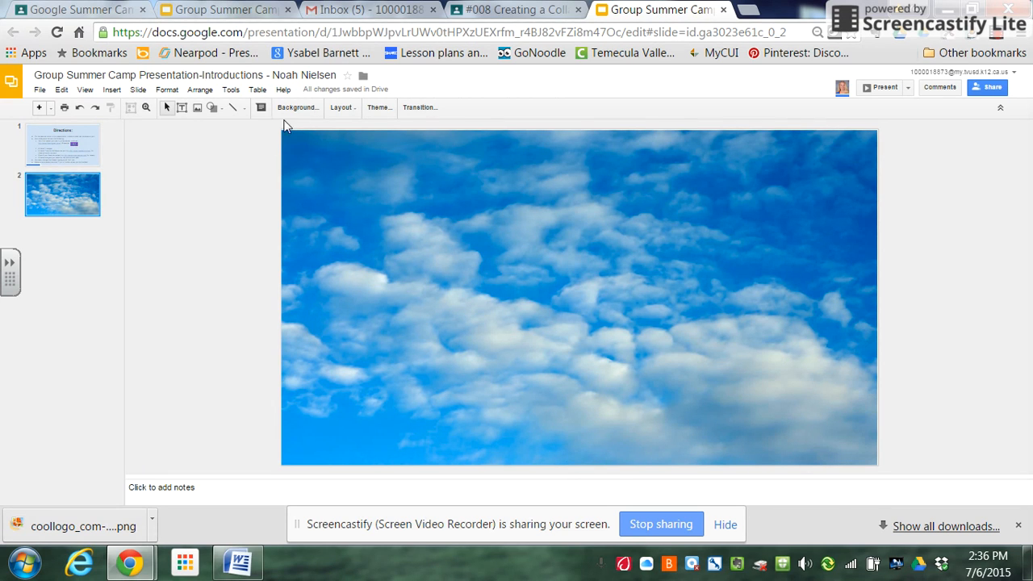
Insert the pink-and-teal first-name graphic from the Downloads folder onto the second slide
{"action": "left_click", "coordinate": [199, 109]}
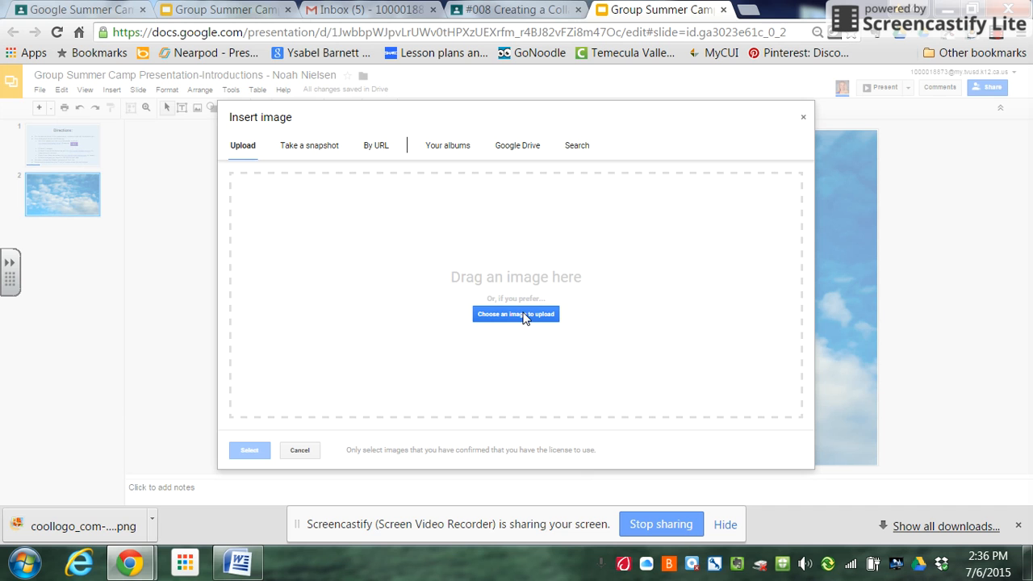
{"action": "left_click", "coordinate": [516, 314]}
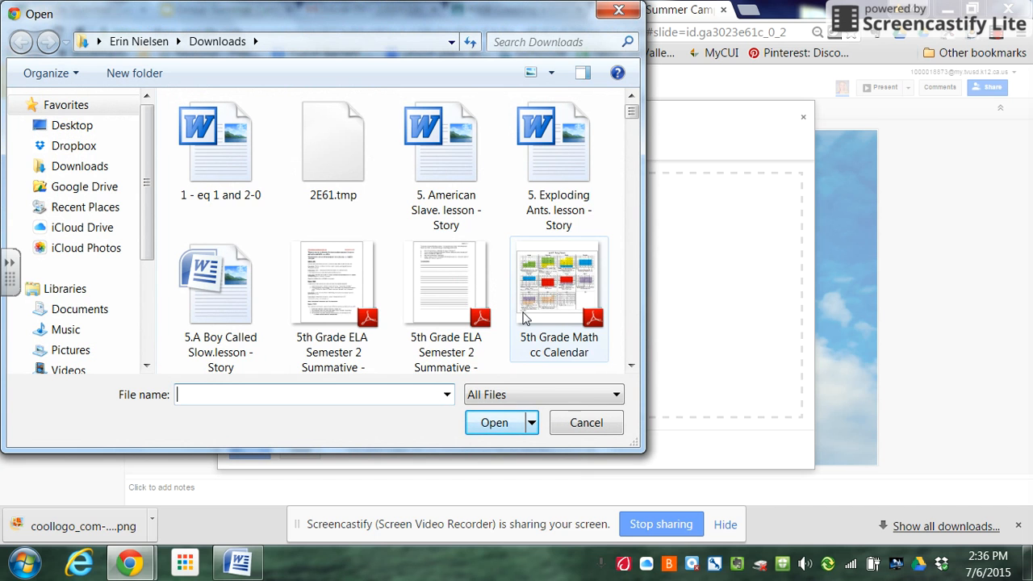
{"action": "left_click", "coordinate": [632, 365]}
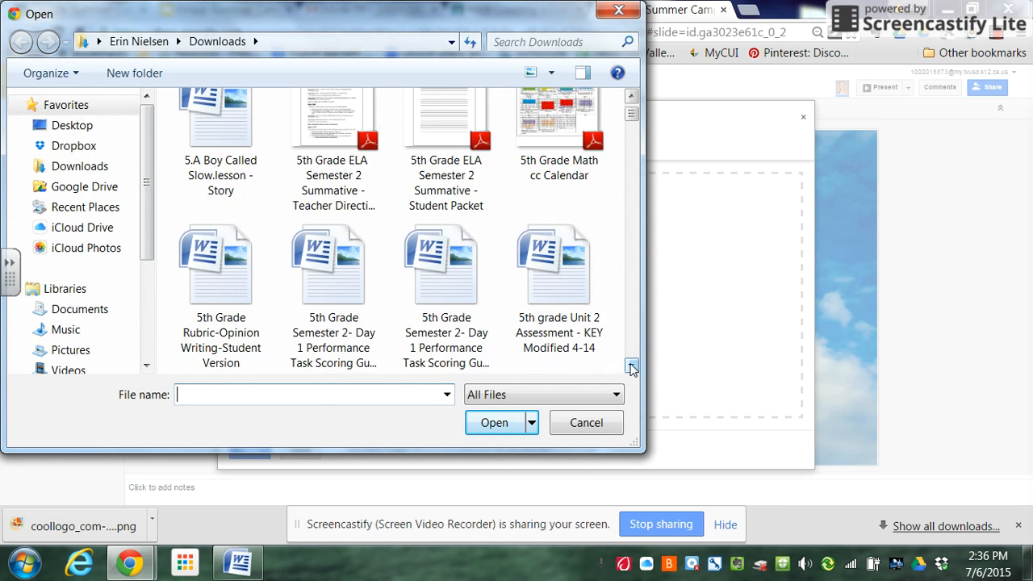
{"action": "left_click_drag", "start_coordinate": [632, 366], "coordinate": [631, 367]}
{"action": "left_click", "coordinate": [332, 310]}
{"action": "left_click", "coordinate": [494, 422]}
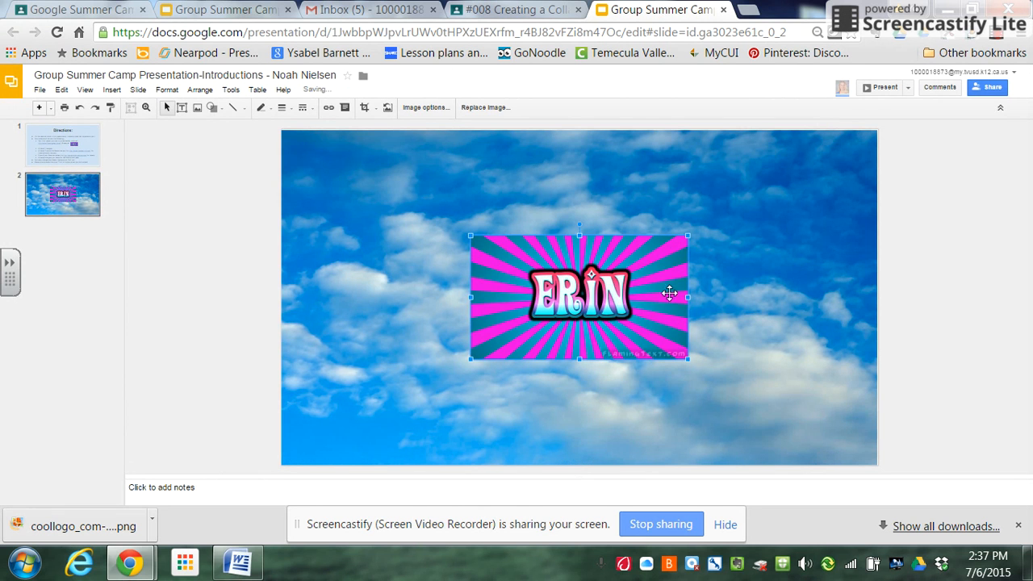
Shrink the name graphic proportionally and position it at the centre of the slide
{"action": "left_click_drag", "start_coordinate": [687, 236], "coordinate": [641, 274]}
{"action": "left_click_drag", "start_coordinate": [569, 309], "coordinate": [593, 291]}
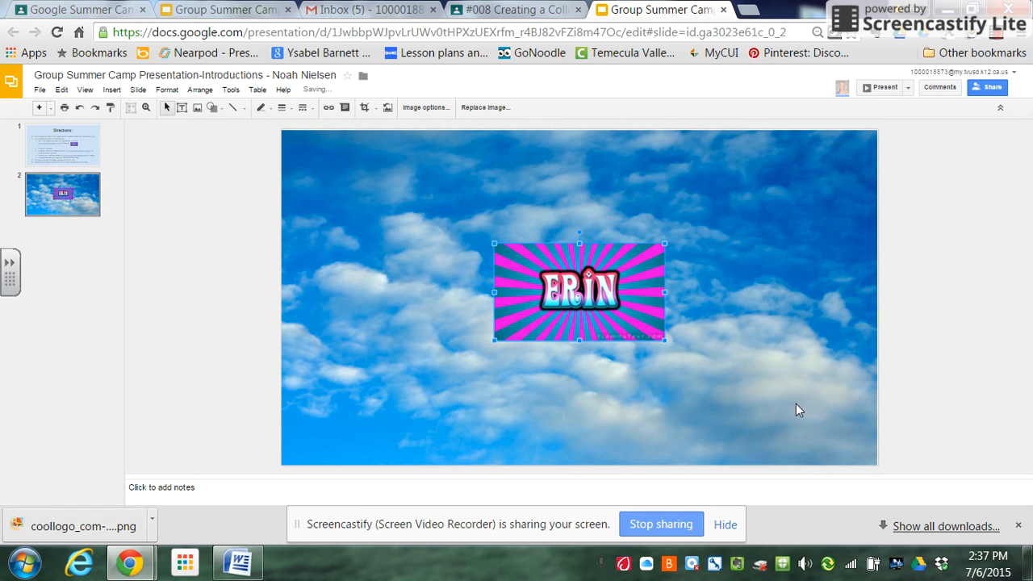
{"action": "left_click", "coordinate": [410, 368]}
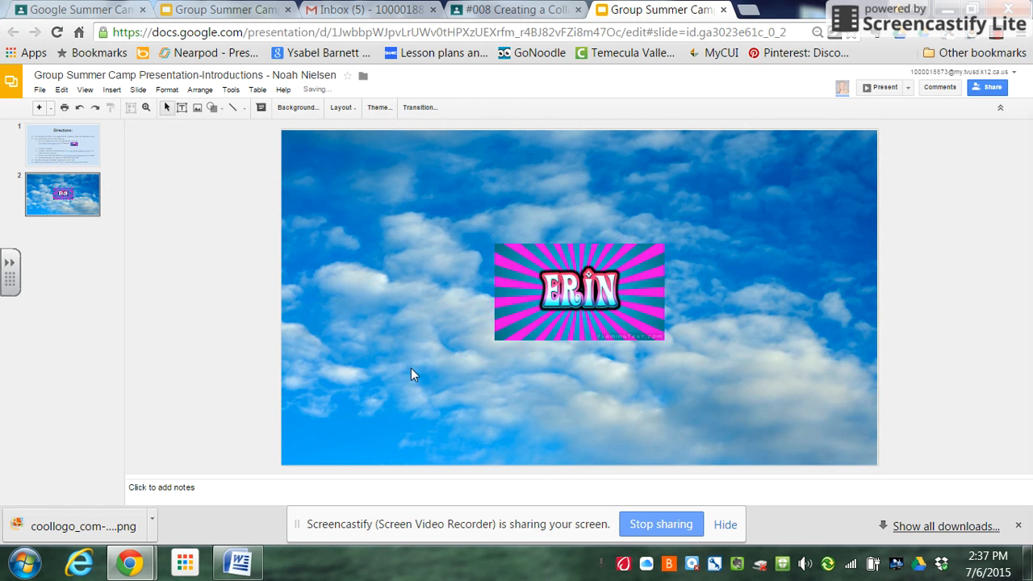
Search Google images for "technology" and insert the picture of the blue head profile with device icons on the second slide
{"action": "left_click", "coordinate": [29, 131]}
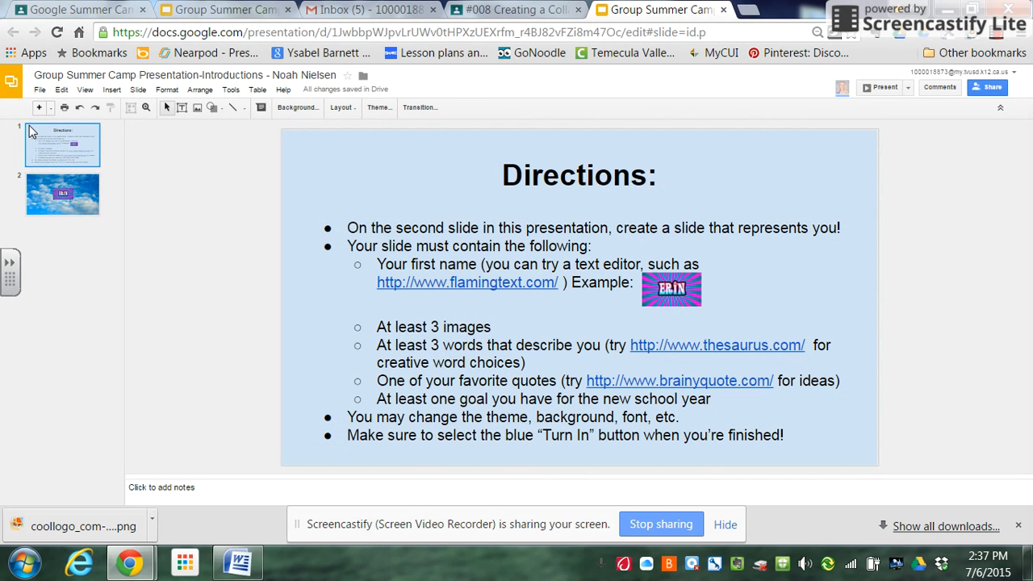
{"action": "left_click", "coordinate": [38, 201]}
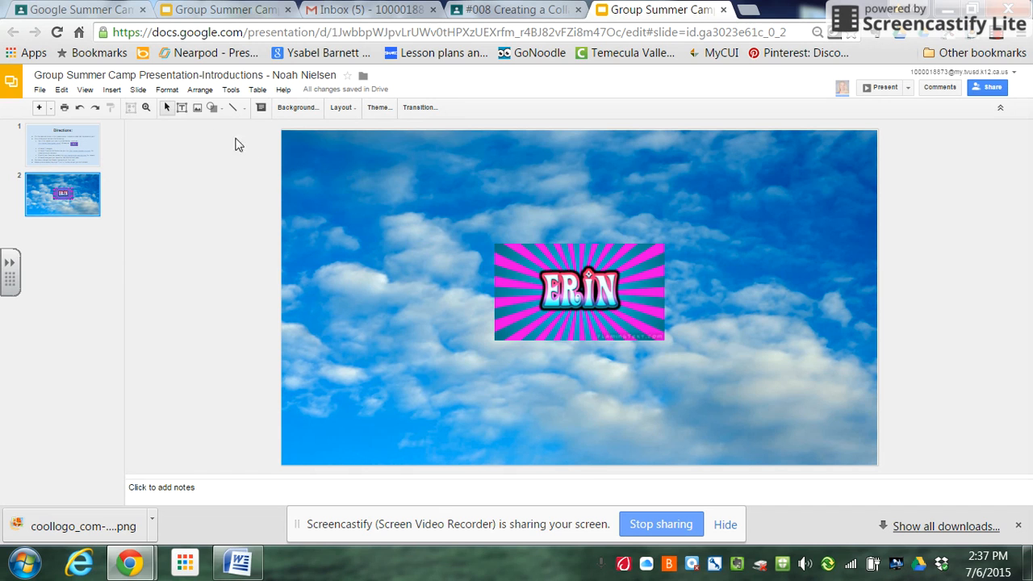
{"action": "left_click", "coordinate": [198, 108]}
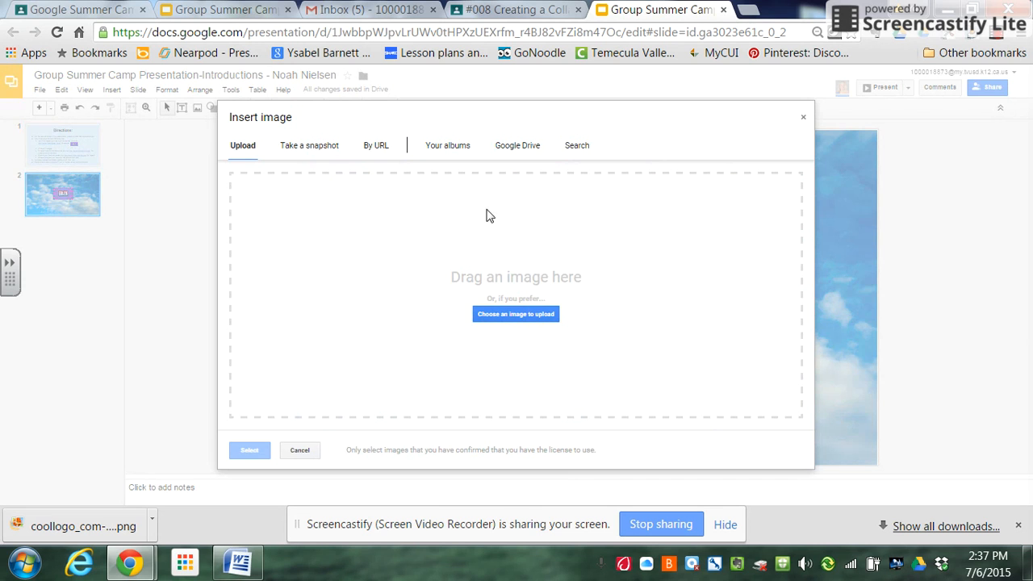
{"action": "left_click", "coordinate": [576, 147]}
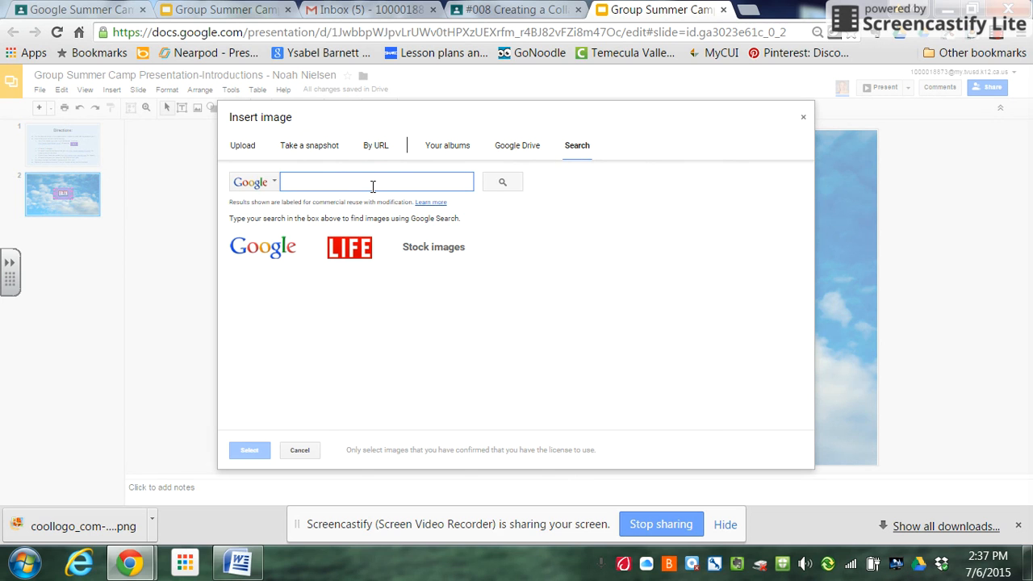
{"action": "type", "text": "technology"}
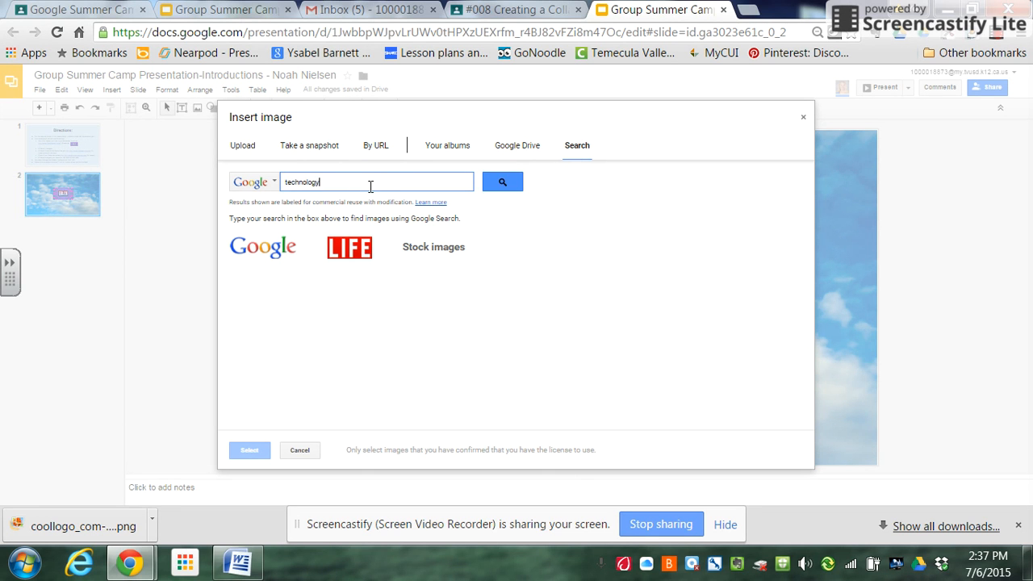
{"action": "key", "text": "Return"}
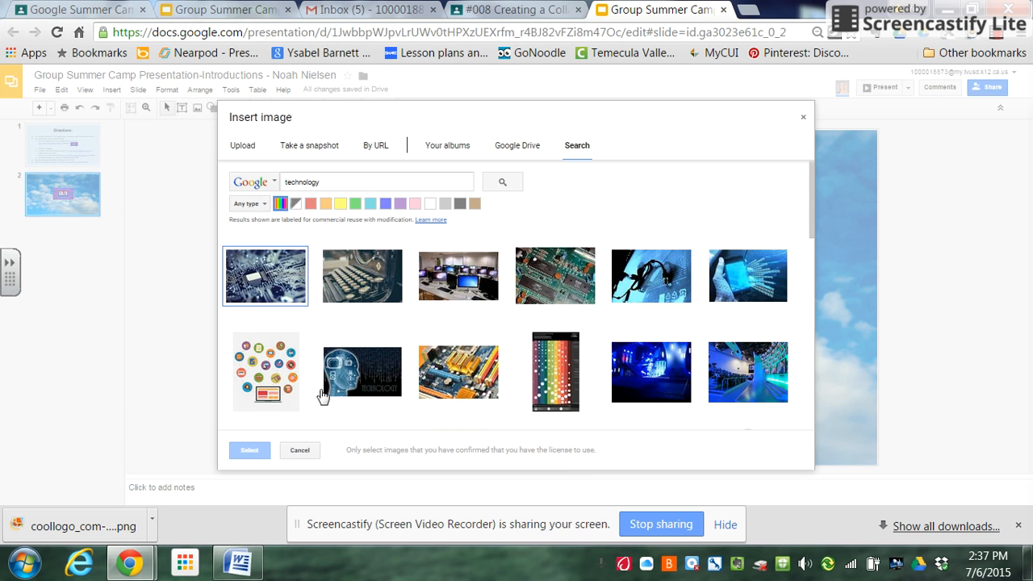
{"action": "left_click", "coordinate": [386, 376]}
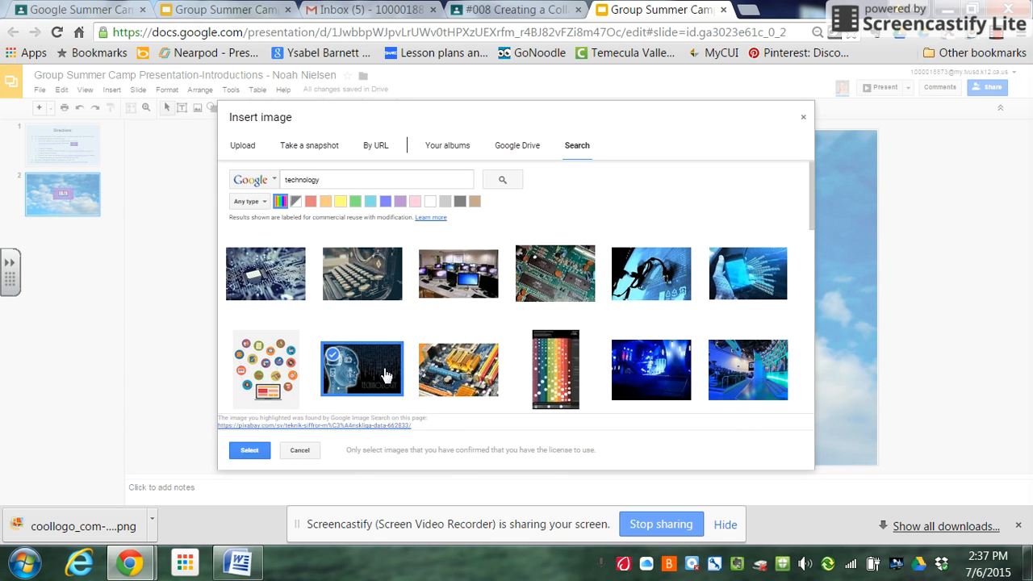
{"action": "left_click", "coordinate": [258, 449]}
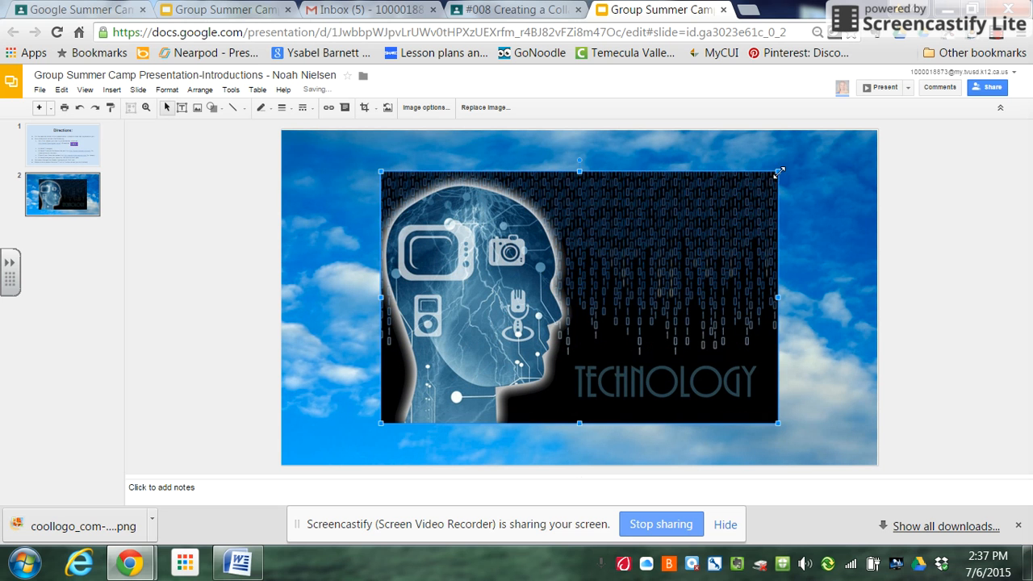
Shrink the technology picture, place it in the slide's upper-left area and tilt it slightly counterclockwise
{"action": "left_click_drag", "start_coordinate": [779, 172], "coordinate": [529, 329]}
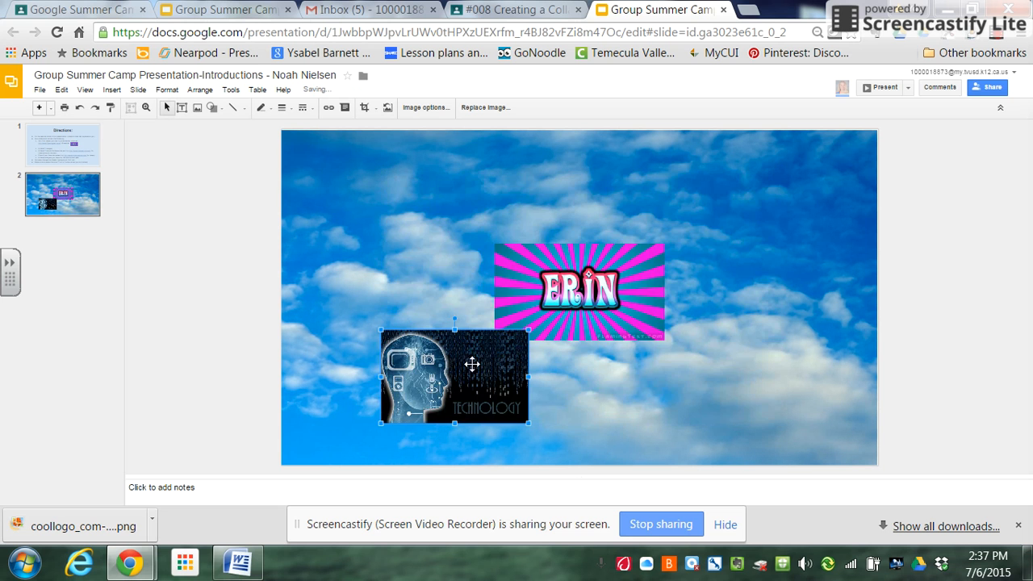
{"action": "left_click_drag", "start_coordinate": [468, 364], "coordinate": [396, 184]}
{"action": "left_click_drag", "start_coordinate": [460, 163], "coordinate": [446, 170]}
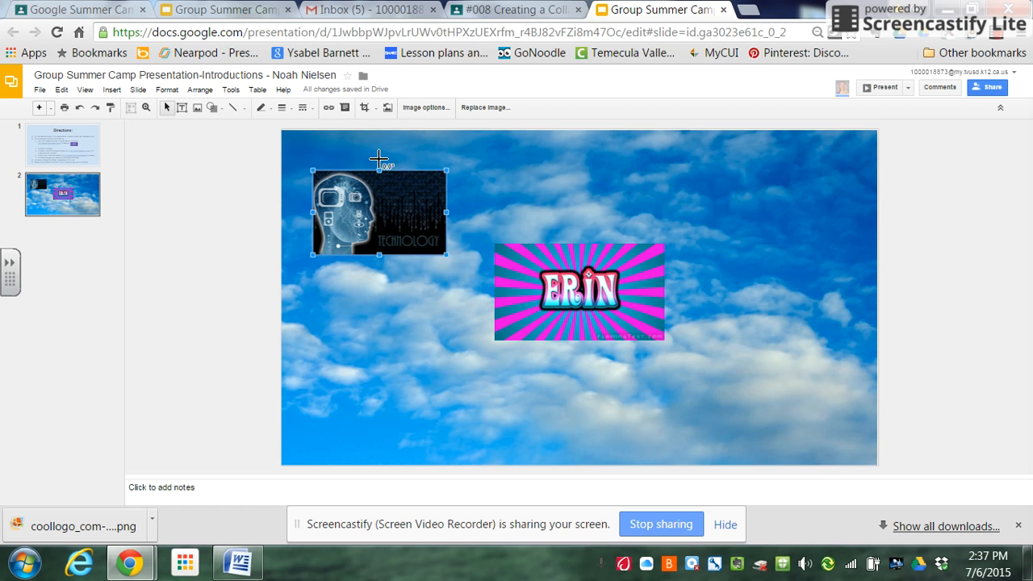
{"action": "left_click_drag", "start_coordinate": [378, 159], "coordinate": [372, 168]}
{"action": "left_click", "coordinate": [432, 374]}
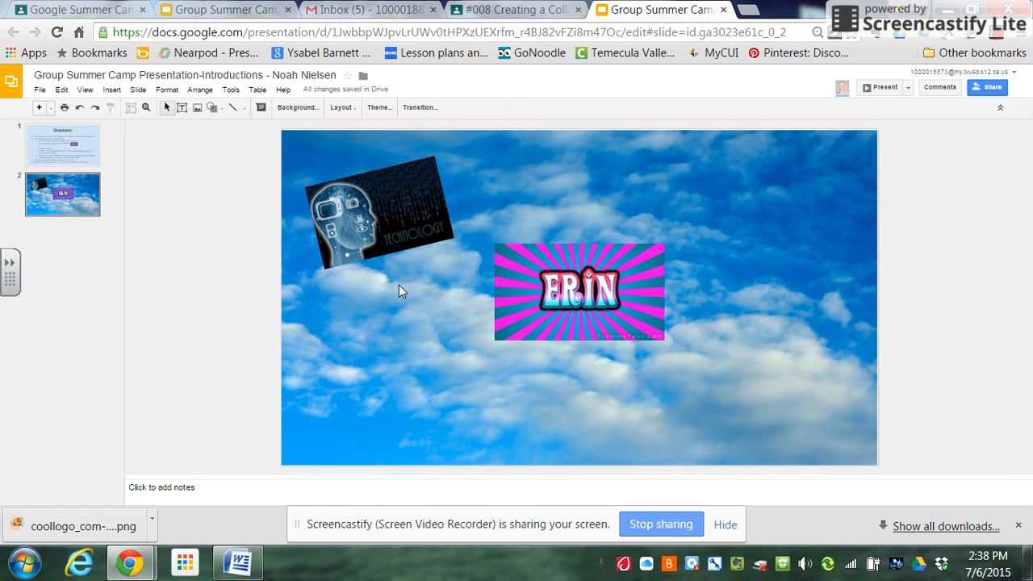
Add a text box just below the technology picture, with the Syncopate font and yellow text colour
{"action": "left_click", "coordinate": [182, 110]}
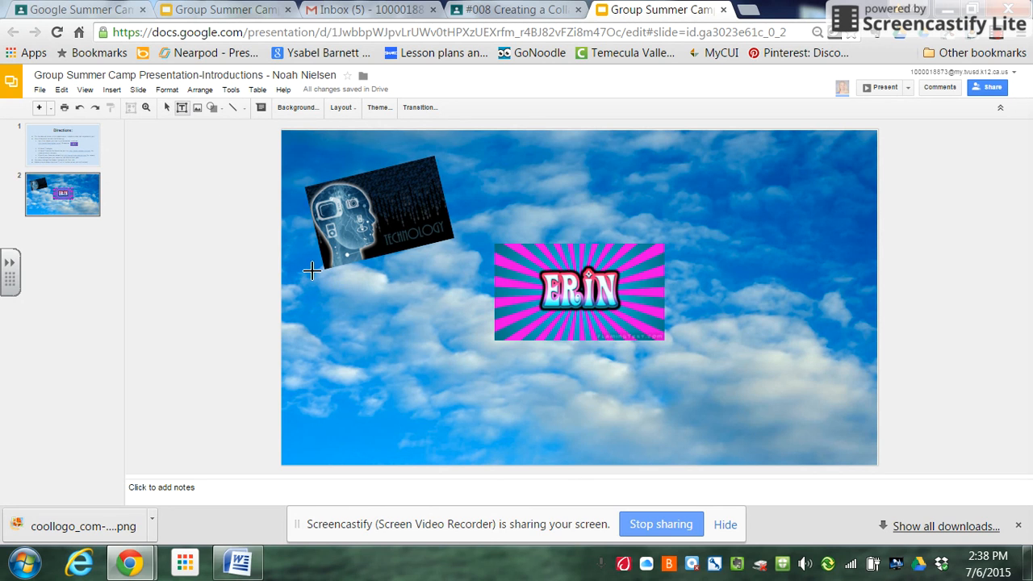
{"action": "left_click_drag", "start_coordinate": [314, 272], "coordinate": [462, 305]}
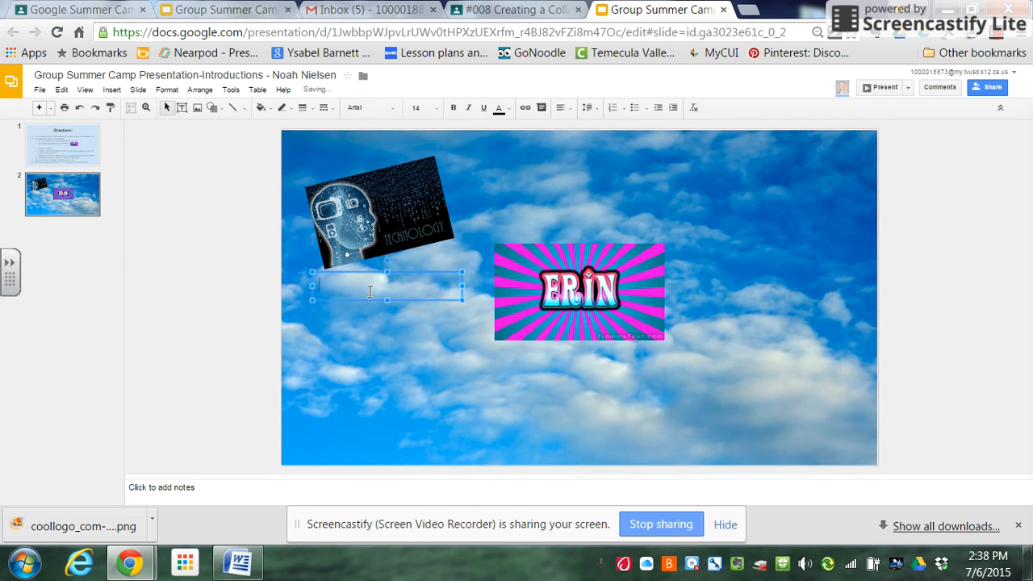
{"action": "left_click", "coordinate": [392, 110]}
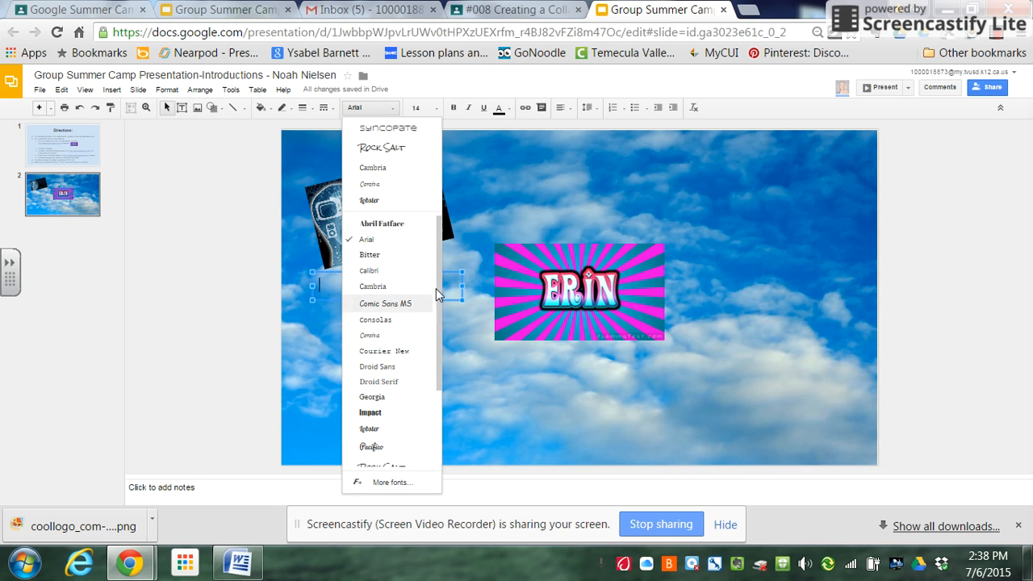
{"action": "scroll", "coordinate": [441, 248], "scroll_direction": "down", "scroll_amount": 1}
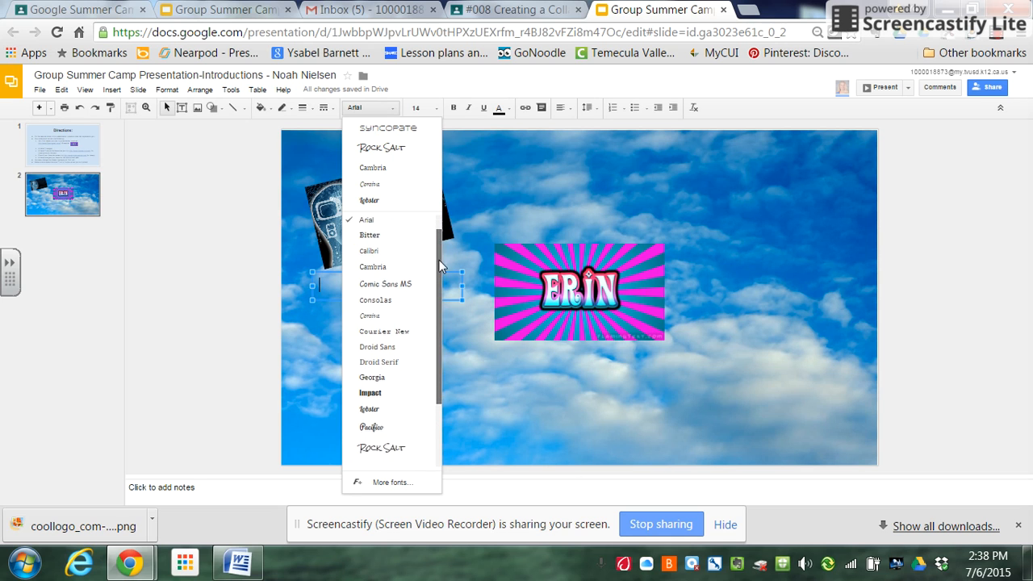
{"action": "left_click", "coordinate": [393, 127]}
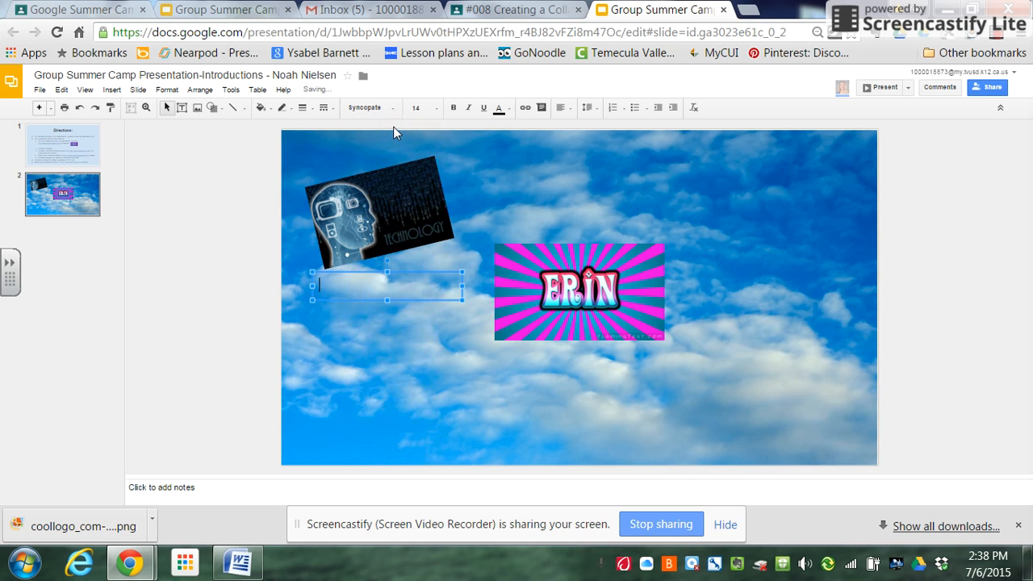
{"action": "left_click", "coordinate": [499, 107]}
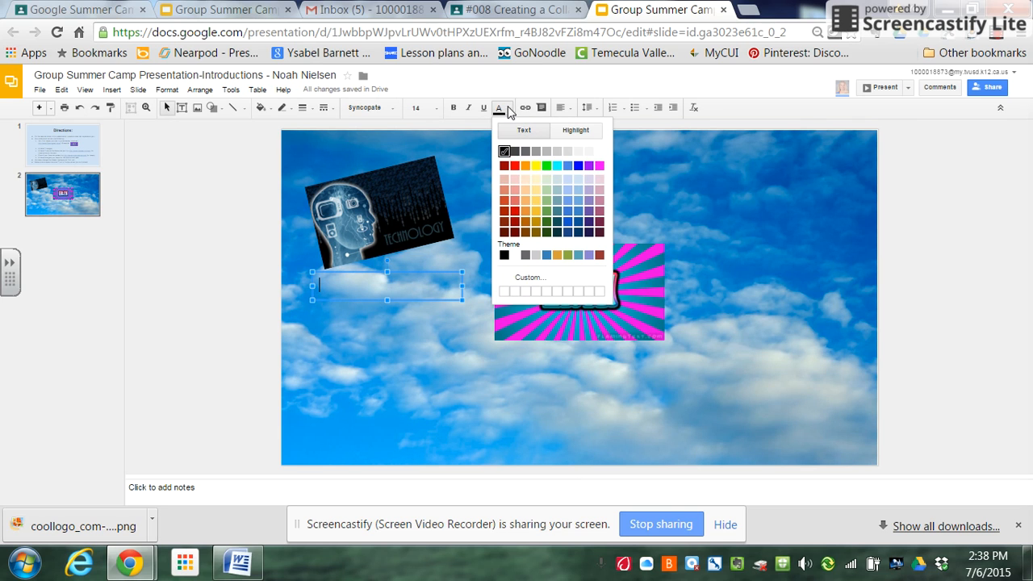
{"action": "left_click", "coordinate": [535, 166]}
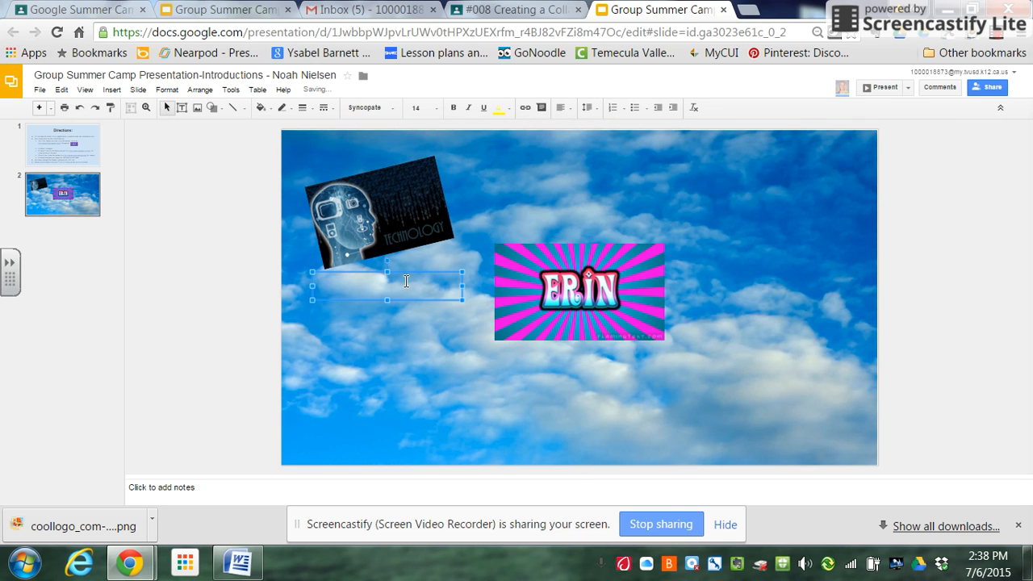
Enter the caption "I LOVE TECHNOLOGY" in the text box and centre it horizontally
{"action": "type", "text": "U"}
{"action": "key", "text": "BackSpace"}
{"action": "type", "text": "I LOVE TECHNOLOGY"}
{"action": "left_click", "coordinate": [572, 115]}
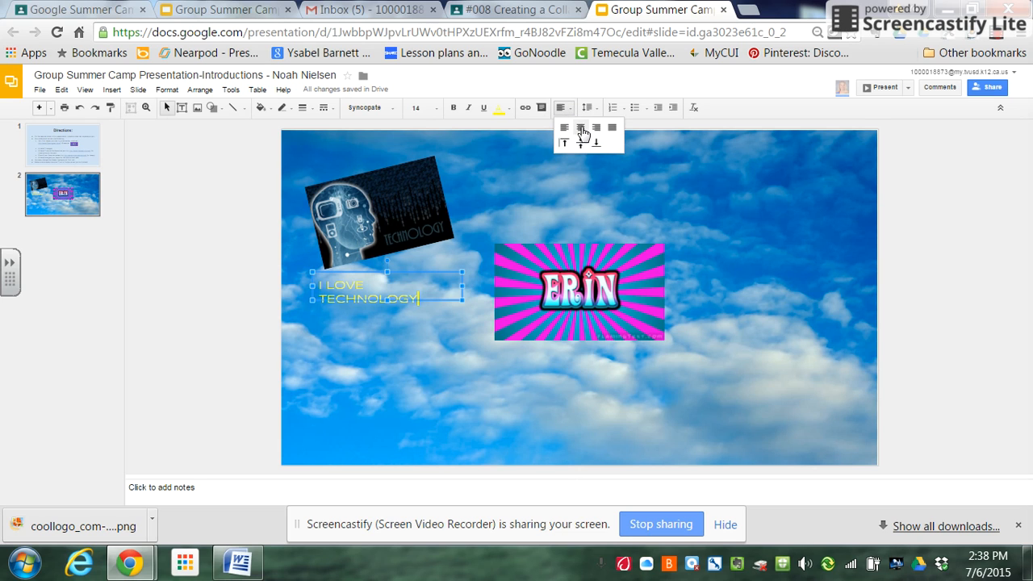
{"action": "left_click", "coordinate": [582, 129]}
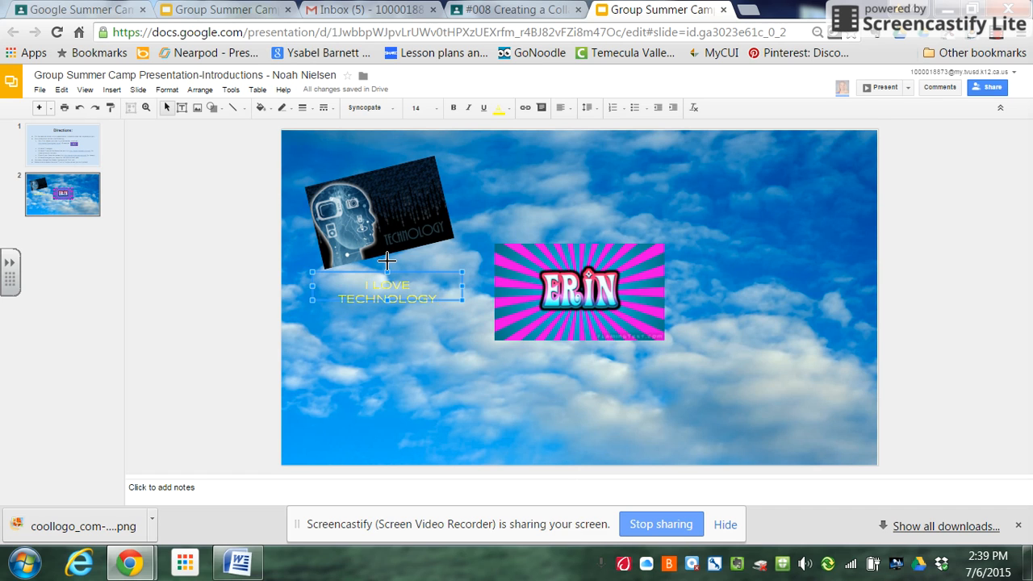
Rotate the technology caption slightly counterclockwise to match the picture's tilt and position it along the picture's lower edge
{"action": "left_click_drag", "start_coordinate": [388, 260], "coordinate": [387, 260]}
{"action": "left_click_drag", "start_coordinate": [388, 260], "coordinate": [420, 250]}
{"action": "left_click", "coordinate": [406, 342]}
{"action": "left_click", "coordinate": [423, 271]}
{"action": "left_click", "coordinate": [422, 327]}
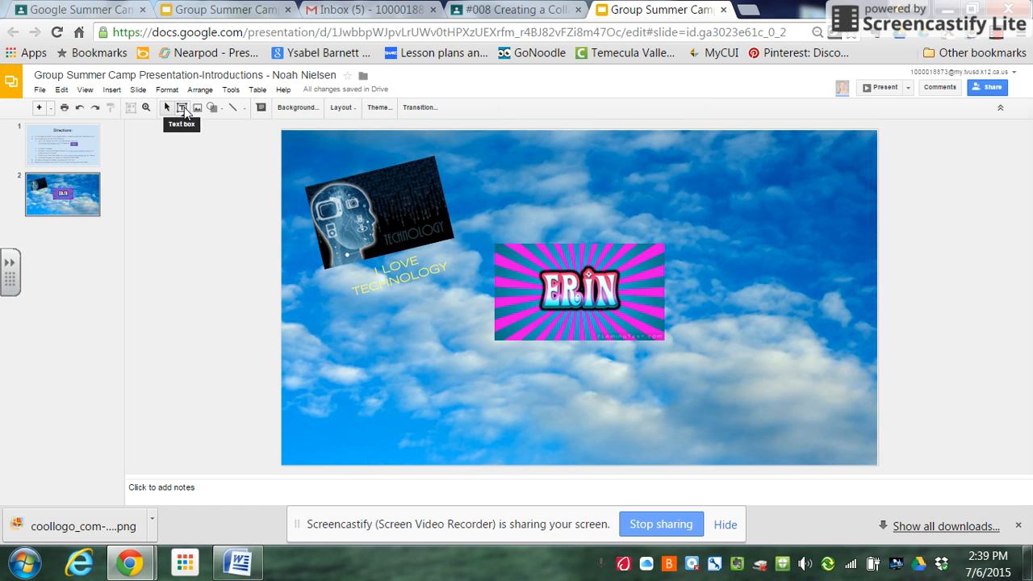
Check the Directions slide, and insert the sunset runner silhouette from a Google image search for "running" on the second slide
{"action": "left_click", "coordinate": [93, 147]}
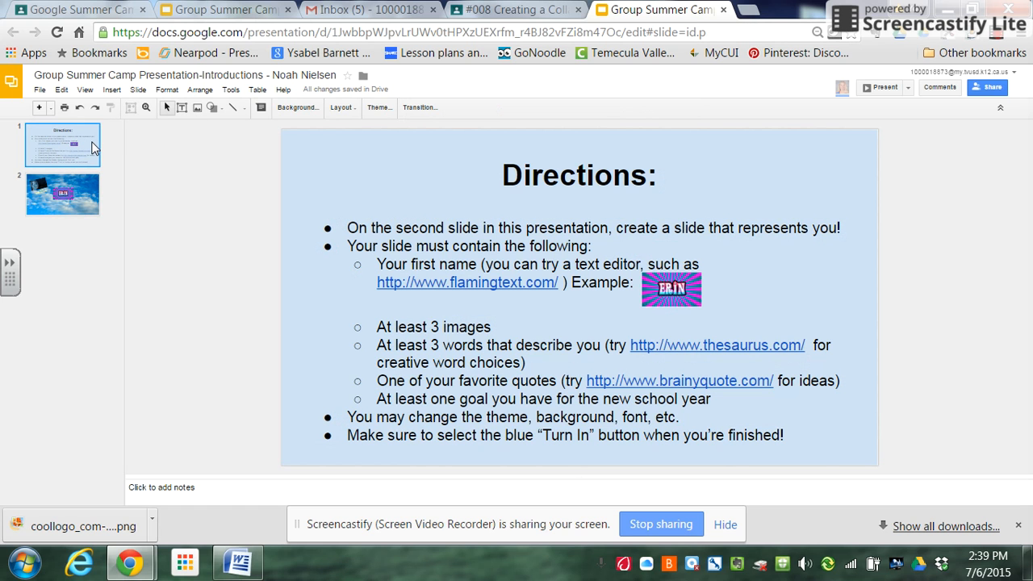
{"action": "left_click", "coordinate": [89, 209]}
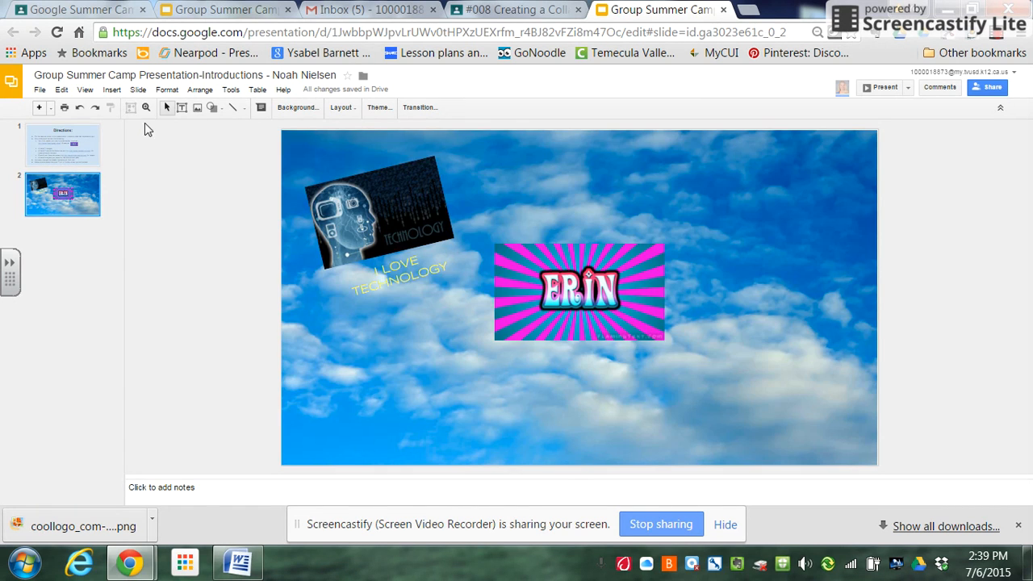
{"action": "left_click", "coordinate": [197, 108]}
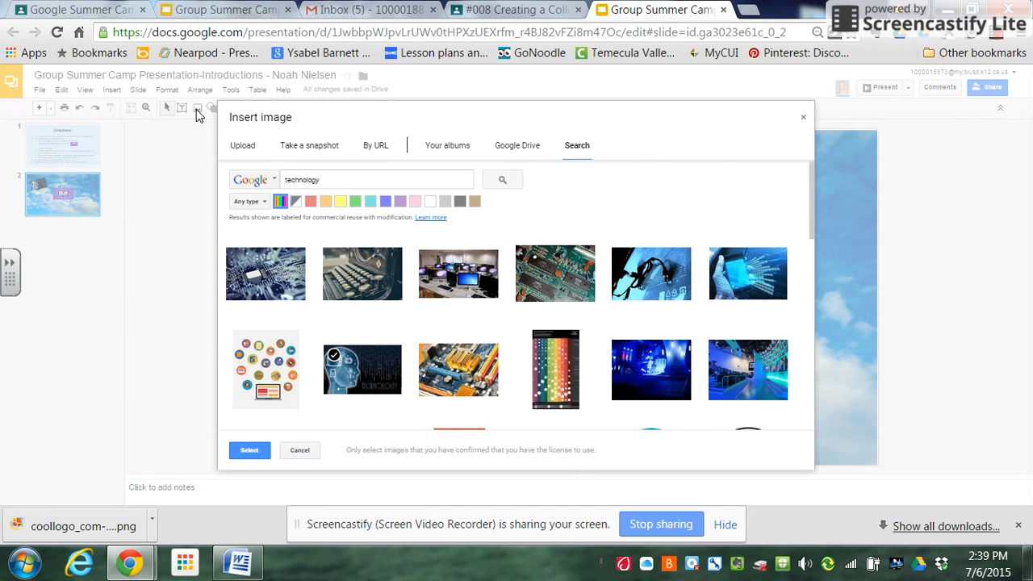
{"action": "left_click_drag", "start_coordinate": [346, 180], "coordinate": [224, 191]}
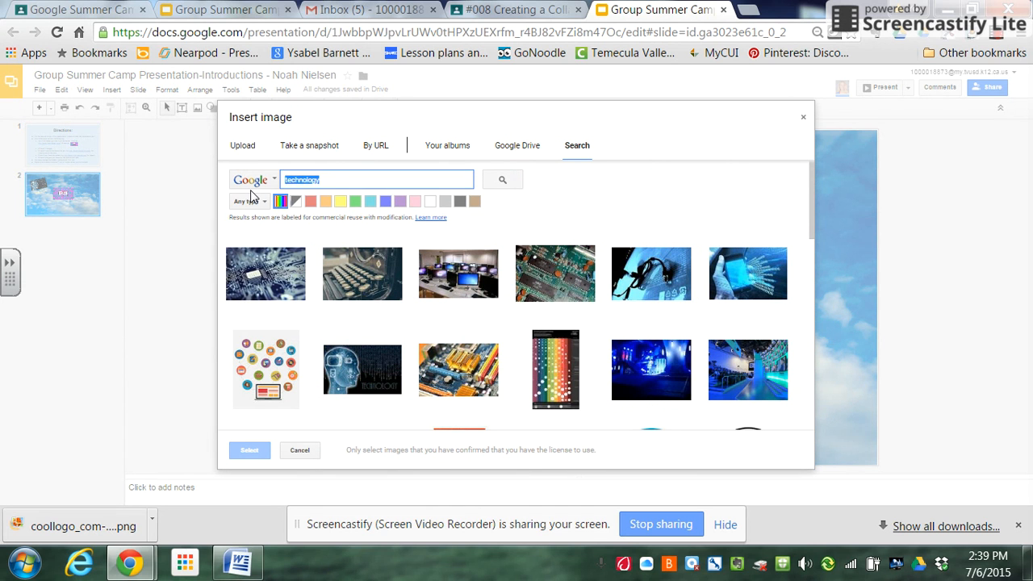
{"action": "type", "text": "running"}
{"action": "key", "text": "Return"}
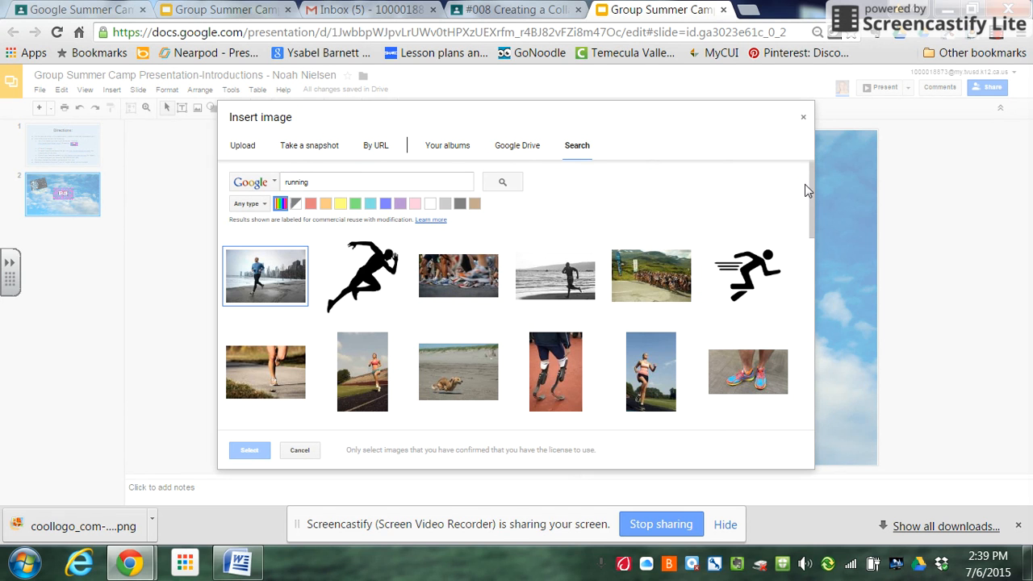
{"action": "left_click_drag", "start_coordinate": [813, 184], "coordinate": [813, 217]}
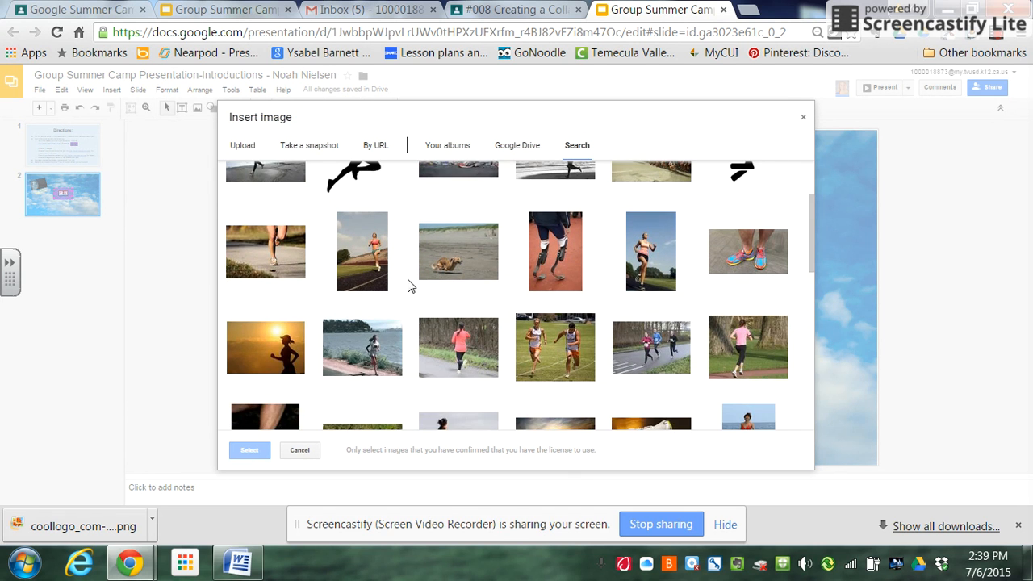
{"action": "left_click", "coordinate": [277, 359]}
{"action": "left_click", "coordinate": [250, 449]}
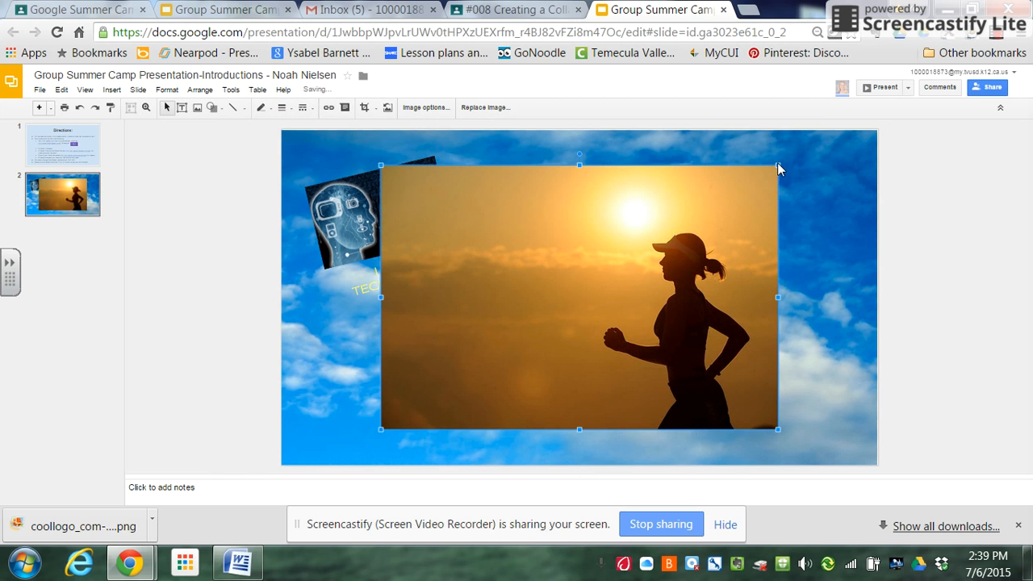
Shrink the runner picture proportionally and place it in the slide's upper-right corner
{"action": "left_click_drag", "start_coordinate": [777, 166], "coordinate": [530, 329]}
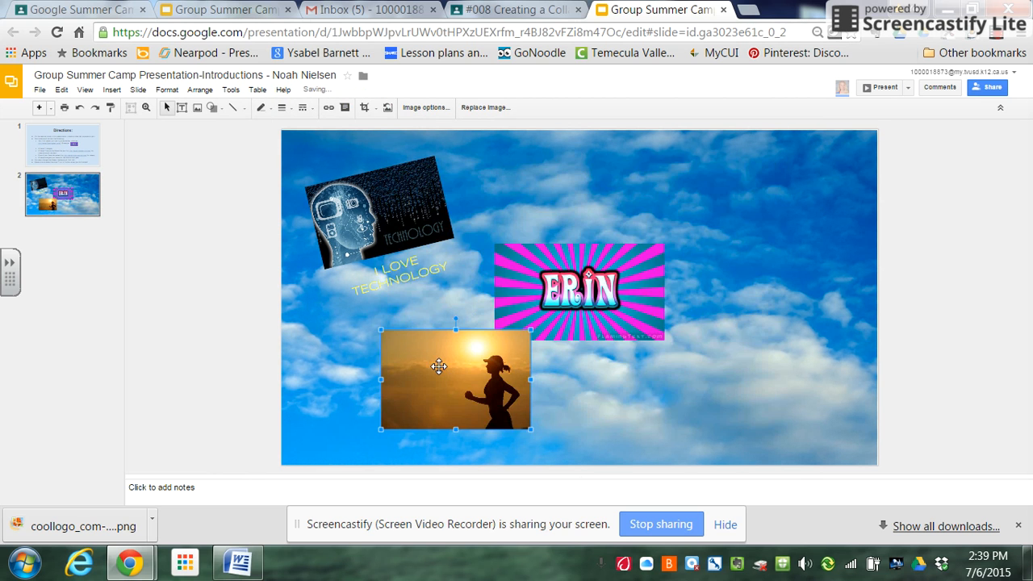
{"action": "left_click_drag", "start_coordinate": [439, 366], "coordinate": [760, 176]}
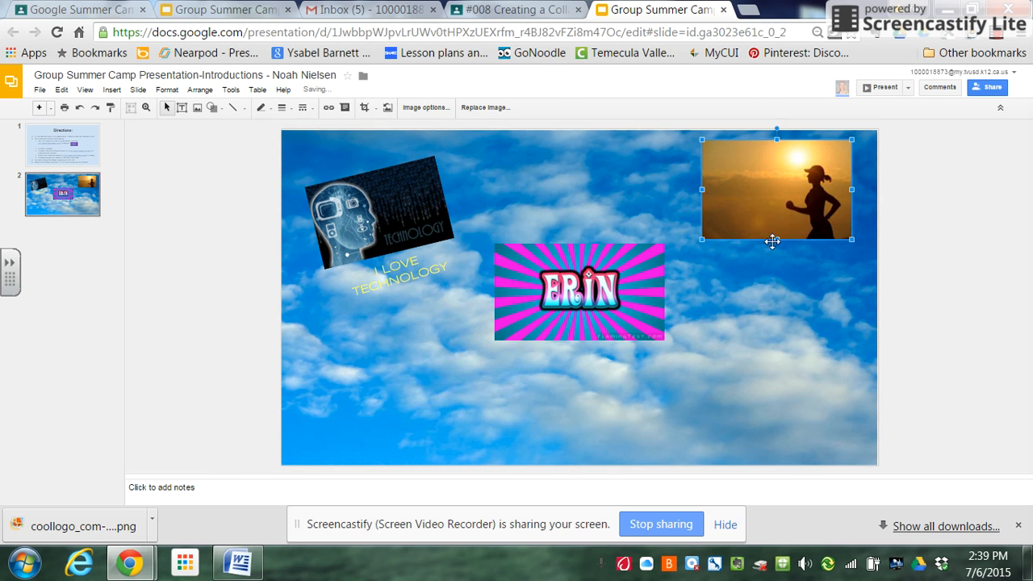
{"action": "left_click", "coordinate": [720, 258]}
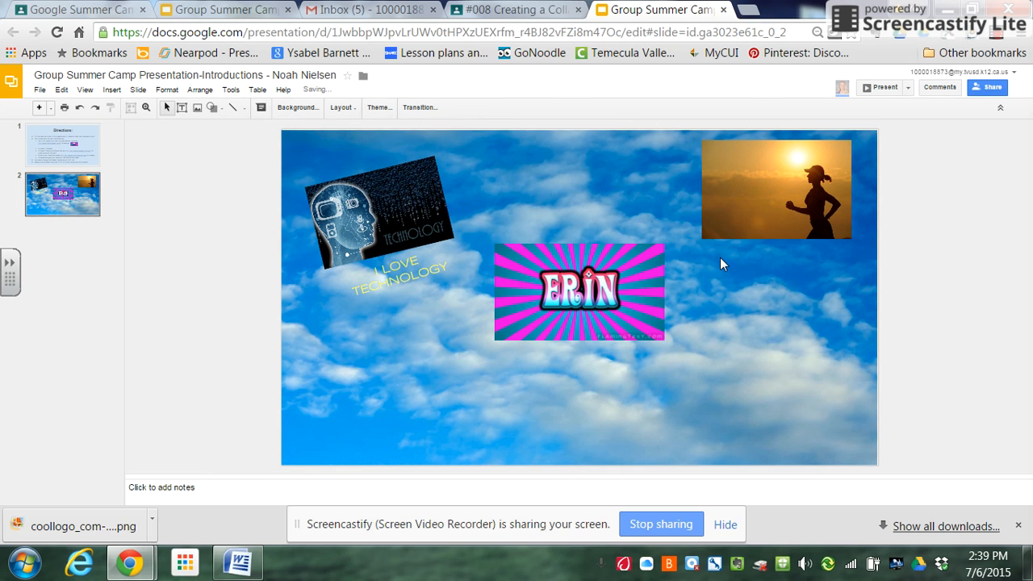
Add a text box just below the runner picture, with yellow text colour and the Rock Salt font
{"action": "left_click", "coordinate": [182, 111]}
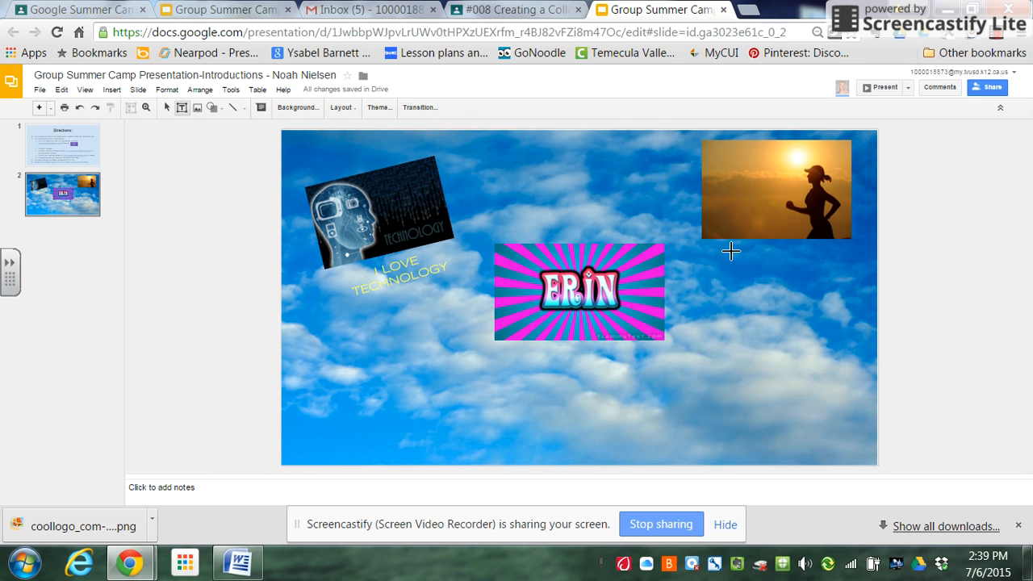
{"action": "left_click_drag", "start_coordinate": [714, 247], "coordinate": [836, 277]}
{"action": "left_click", "coordinate": [507, 110]}
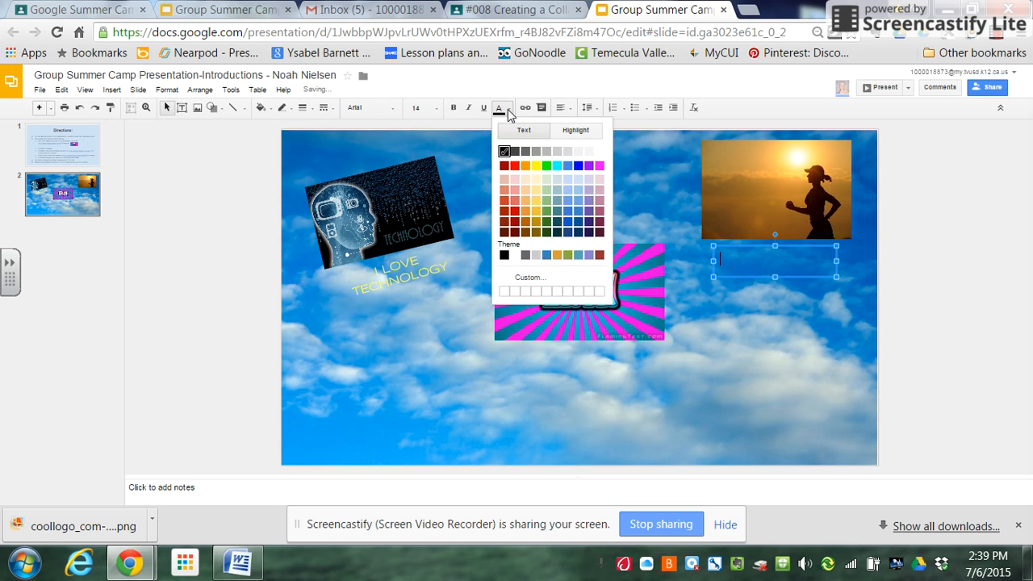
{"action": "left_click", "coordinate": [536, 166]}
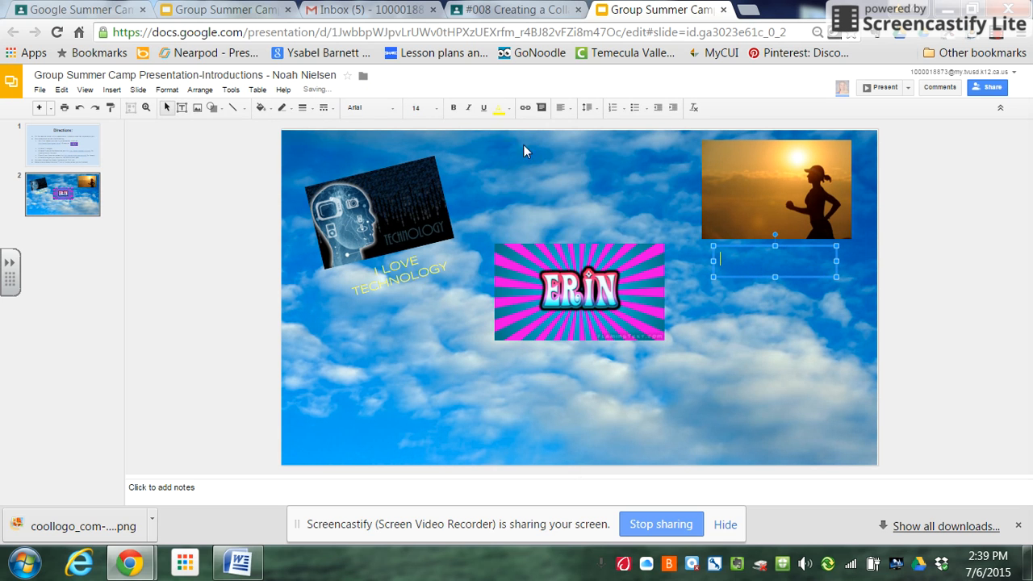
{"action": "left_click", "coordinate": [385, 114]}
{"action": "left_click", "coordinate": [396, 143]}
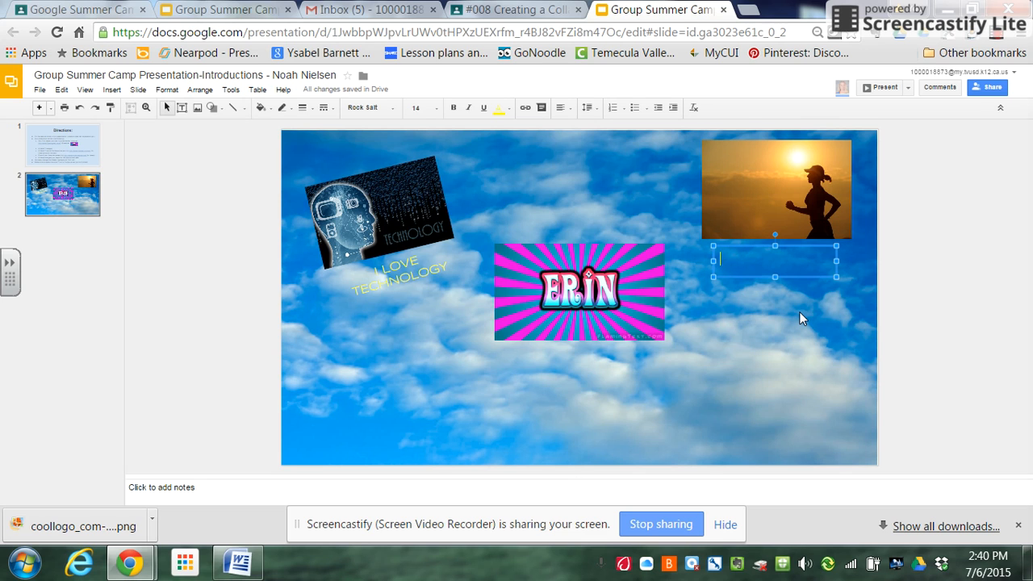
Enter the caption "Running is my life!" below the runner picture and centre it horizontally
{"action": "type", "text": "Running!"}
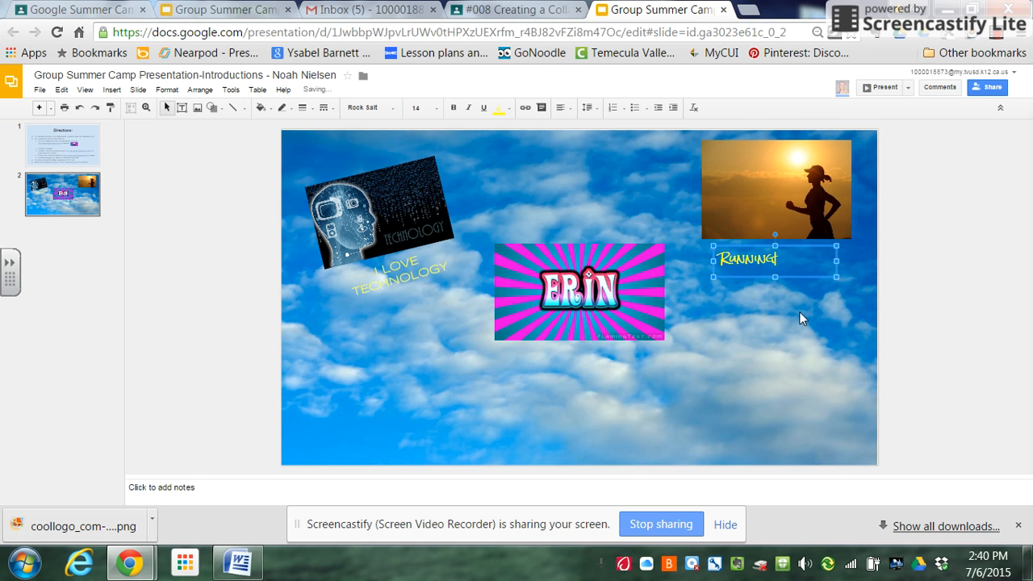
{"action": "key", "text": "BackSpace"}
{"action": "type", "text": " is my "}
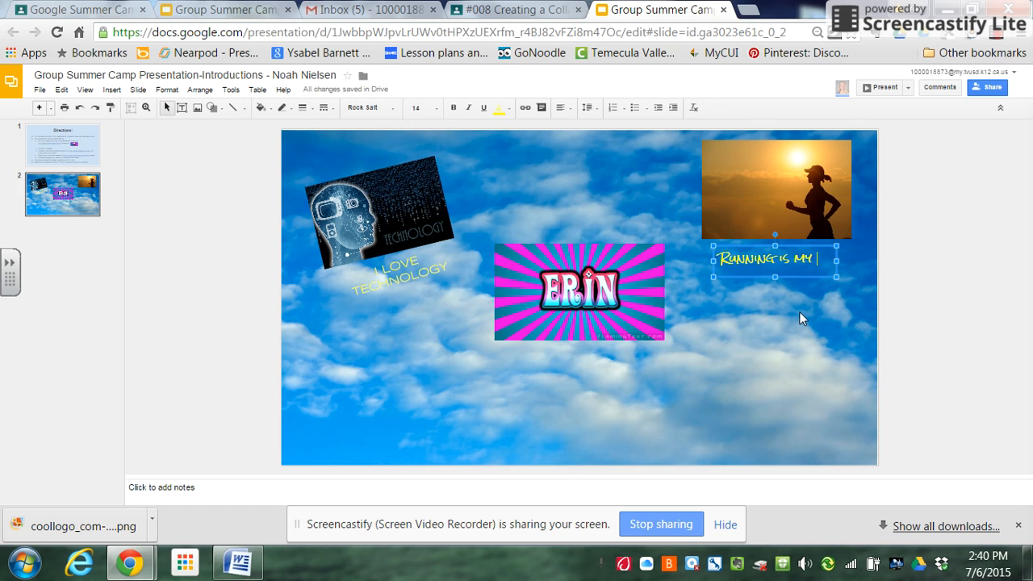
{"action": "type", "text": "life!!"}
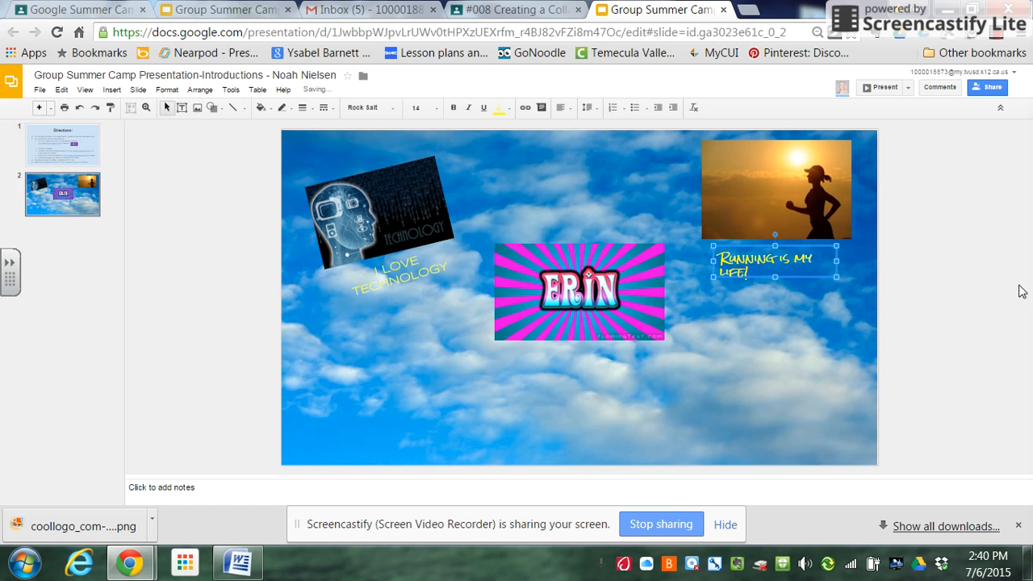
{"action": "left_click", "coordinate": [562, 107]}
{"action": "left_click", "coordinate": [577, 132]}
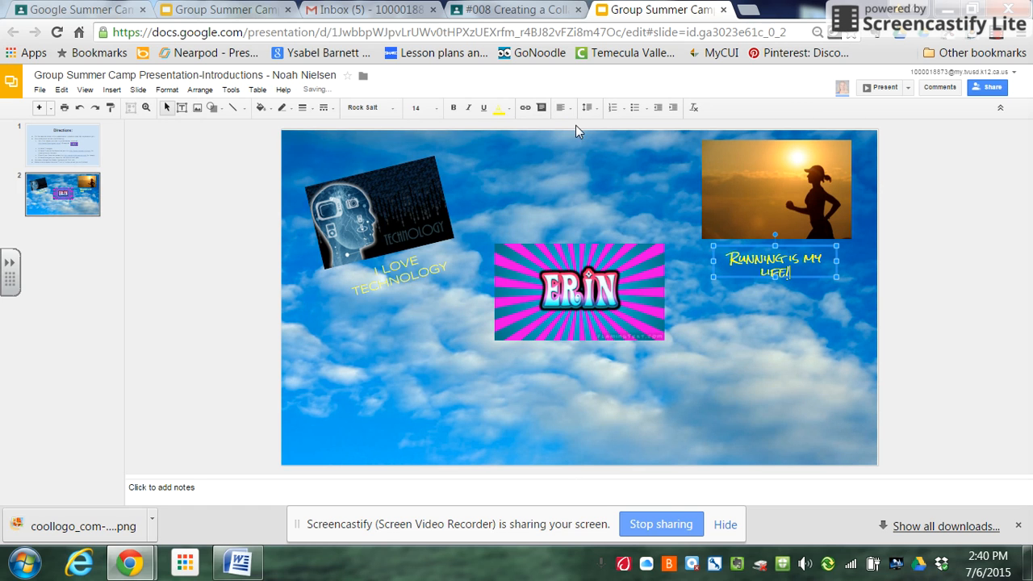
{"action": "left_click", "coordinate": [731, 306]}
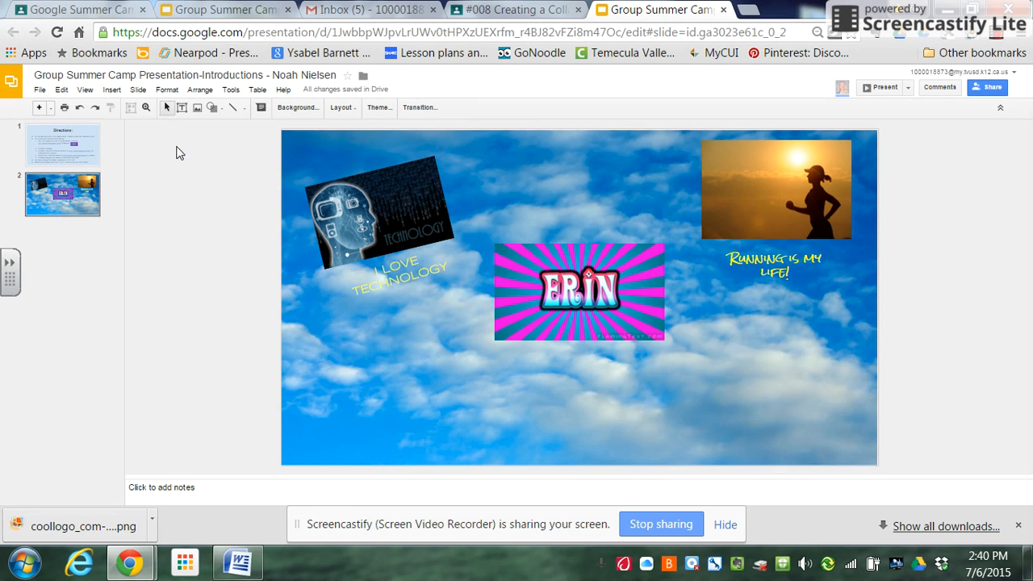
{"action": "left_click", "coordinate": [40, 91]}
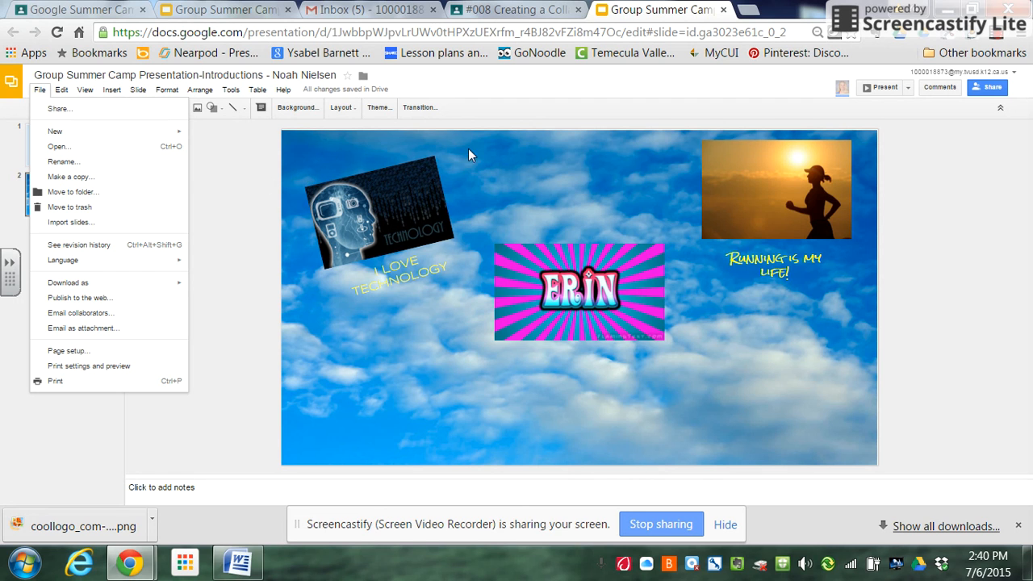
{"action": "left_click", "coordinate": [569, 166]}
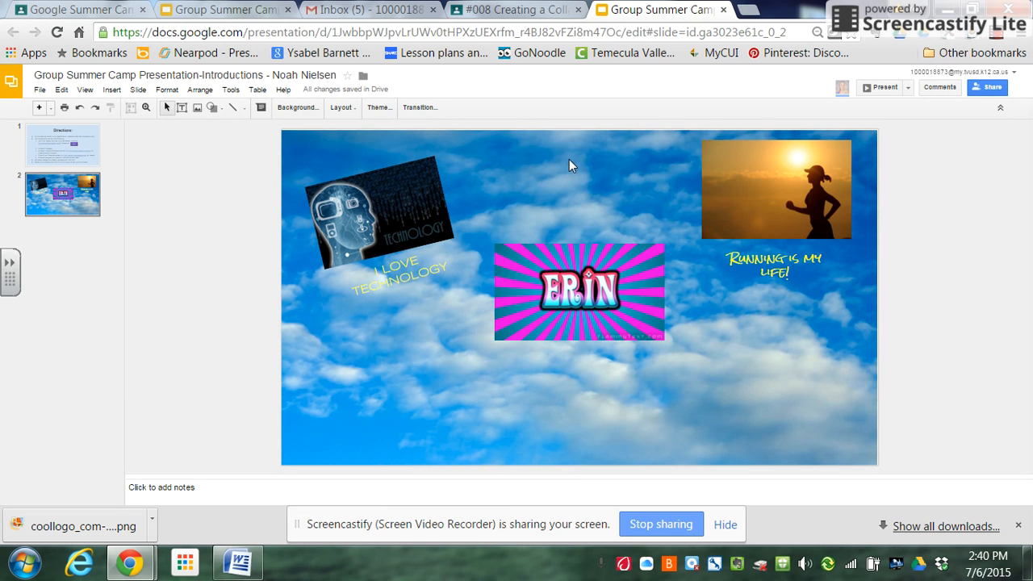